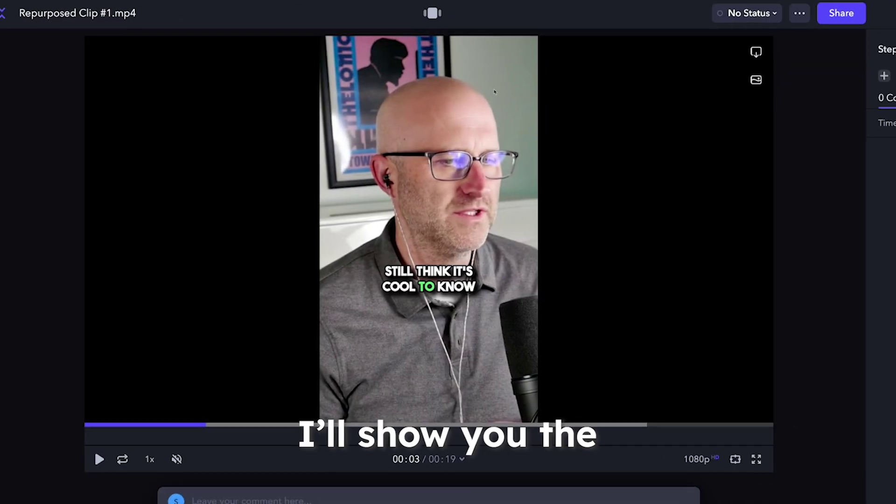
- Draw a red markup on the paused Repurposed Clip #1 video frame
mouse_move(495, 62)
left_mouse_down()
mouse_move(471, 88)
mouse_move(483, 96)
left_mouse_up()
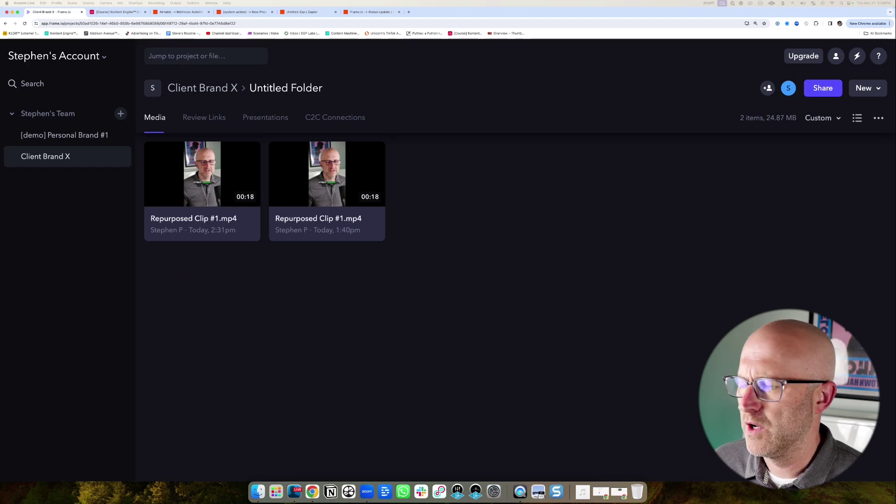
- Upload Repurposed Clip #2.mp4, then comment 'please take this out' at 00:03 on Clip #1
left_click_drag(257, 490, 270, 274)
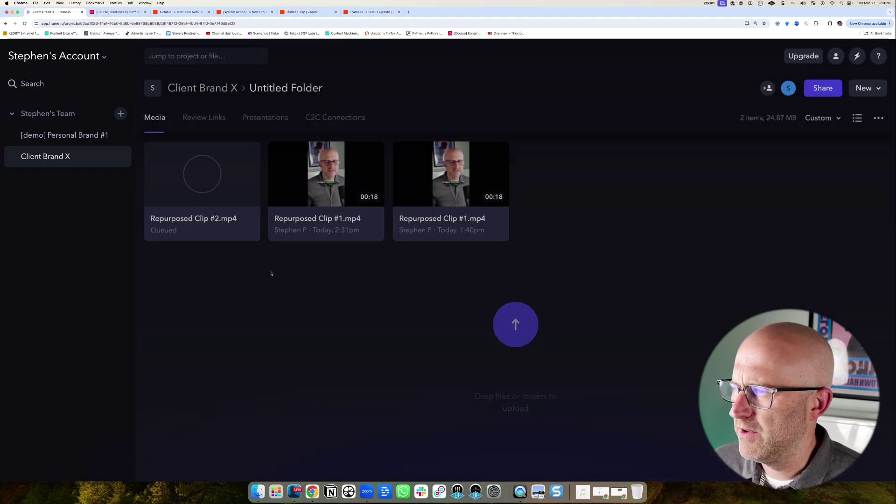
left_click(322, 200)
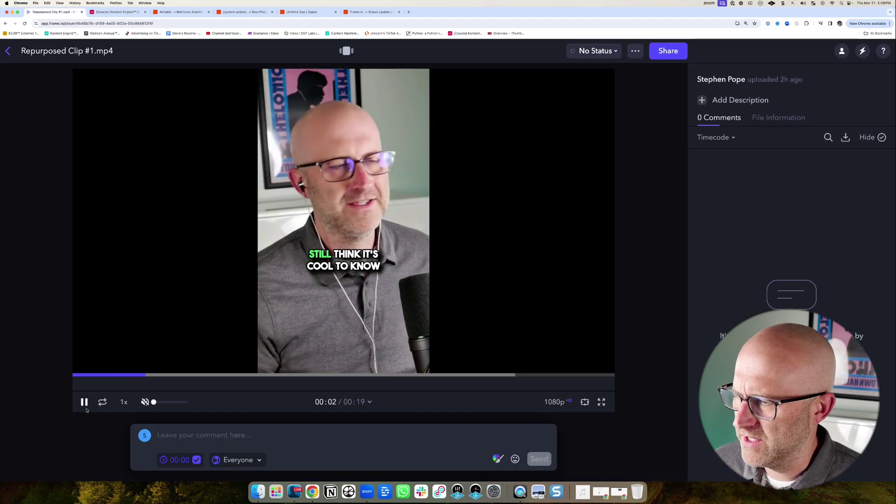
left_click(370, 126)
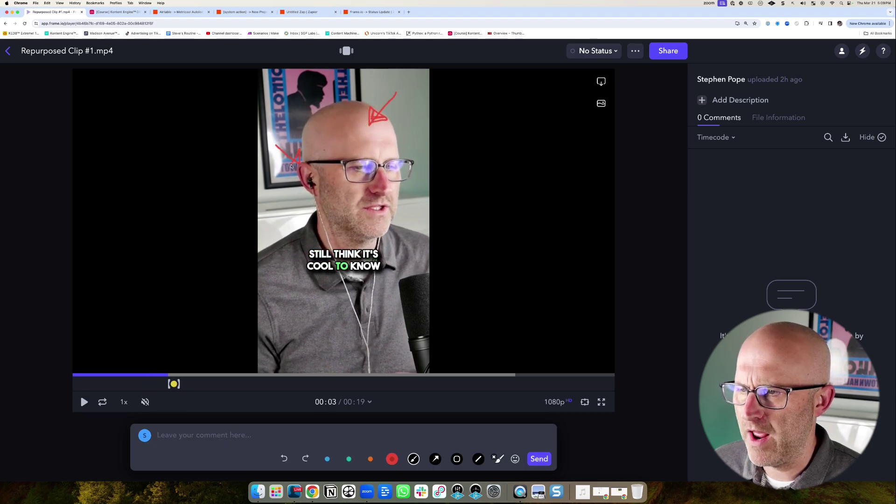
left_click(208, 437)
type("please")
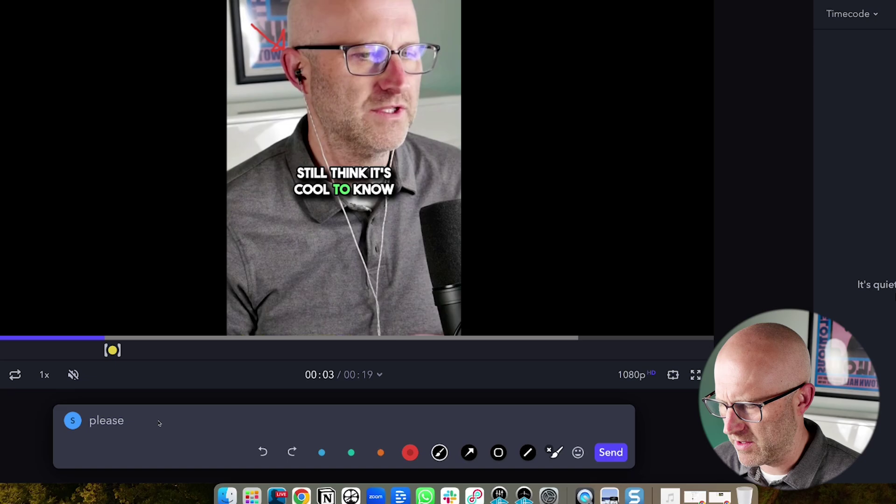
type(" take this out")
key("Return")
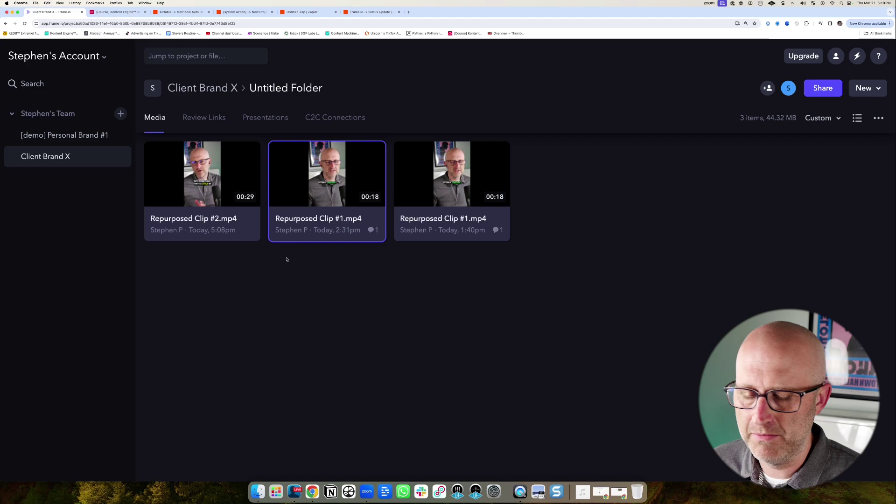
- Show Airtable's Child Workflows view grouped by Default Brand, listing Video Podcast, Podcast and Vertical Video #1–#3
left_click(120, 13)
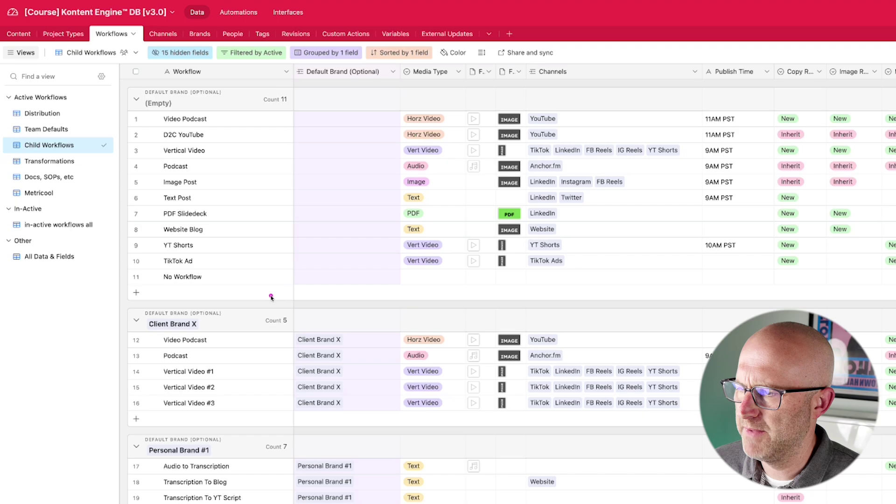
left_click_drag(271, 297, 218, 339)
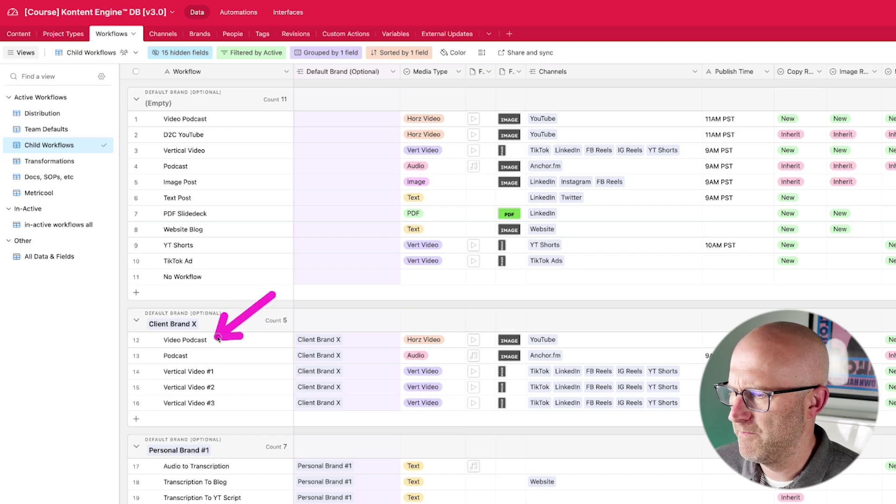
left_click_drag(281, 297, 231, 335)
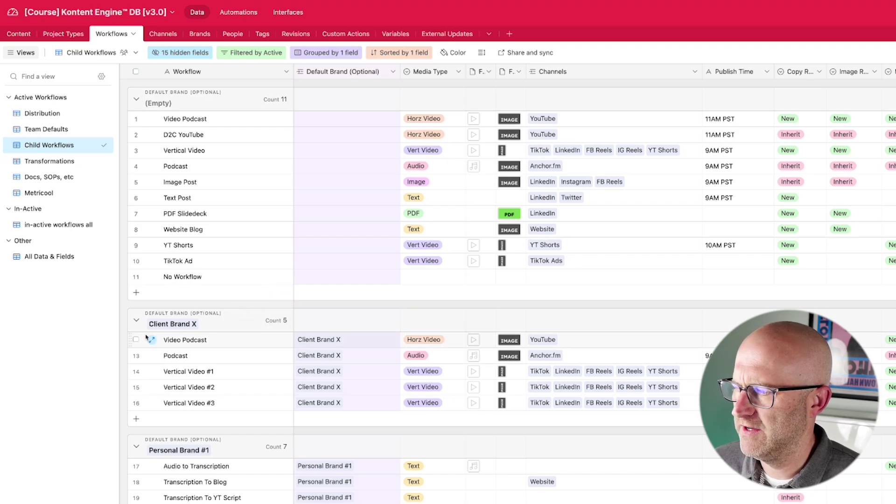
mouse_move(100, 336)
left_mouse_down()
mouse_move(144, 336)
mouse_move(152, 405)
left_mouse_up()
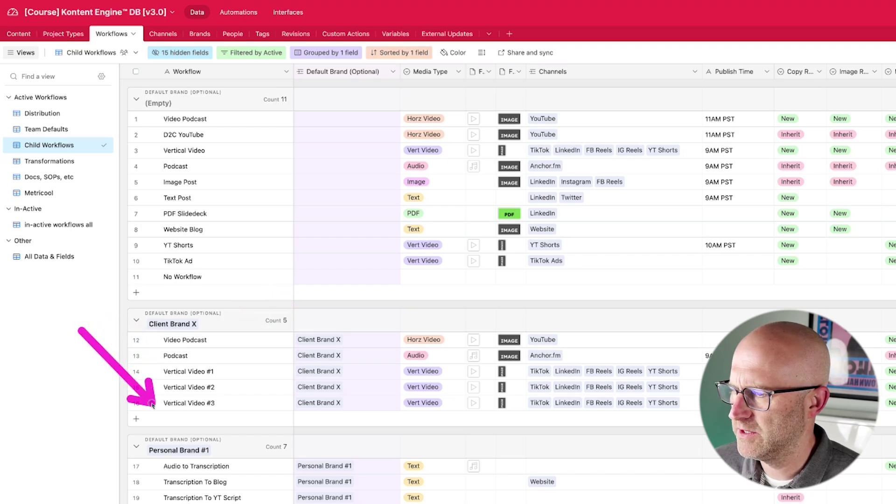
left_click_drag(269, 303, 219, 343)
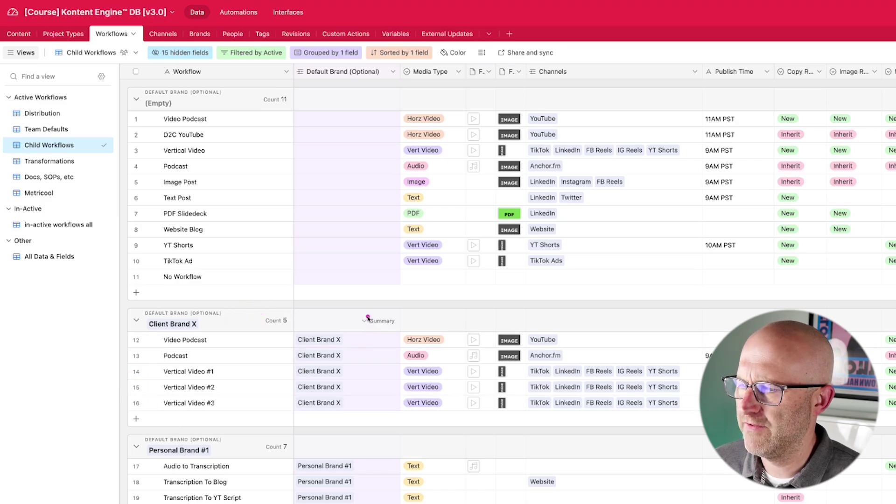
left_click_drag(626, 300, 570, 335)
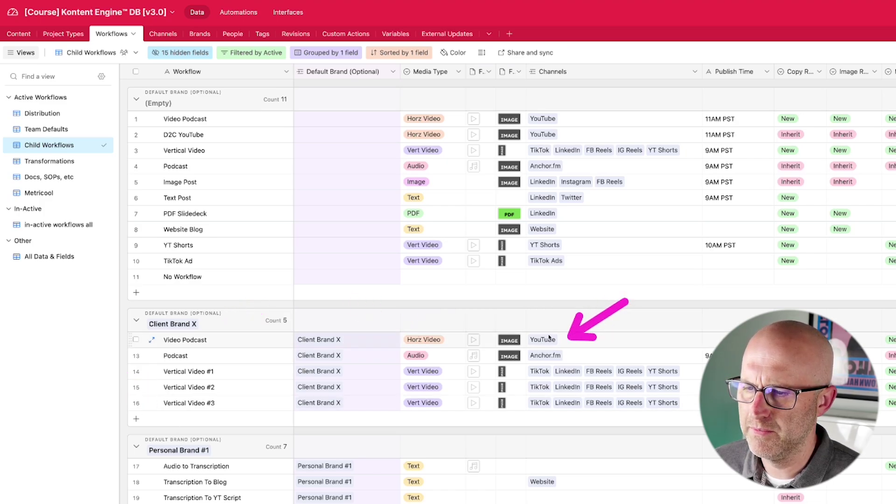
left_click_drag(97, 335, 136, 351)
left_click_drag(639, 330, 579, 350)
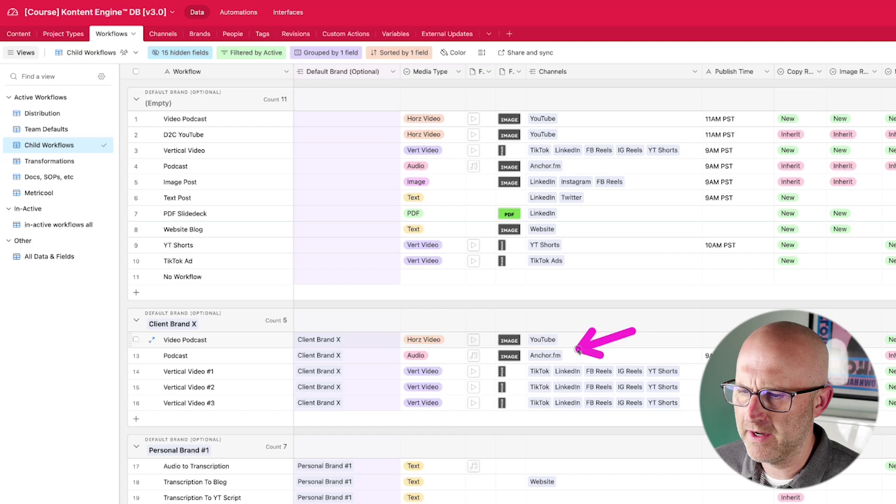
left_click_drag(66, 358, 133, 369)
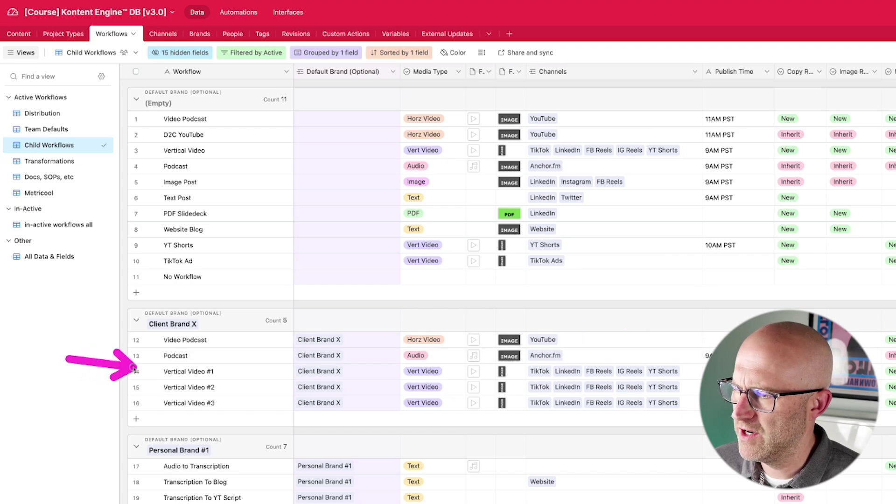
left_click_drag(70, 358, 149, 398)
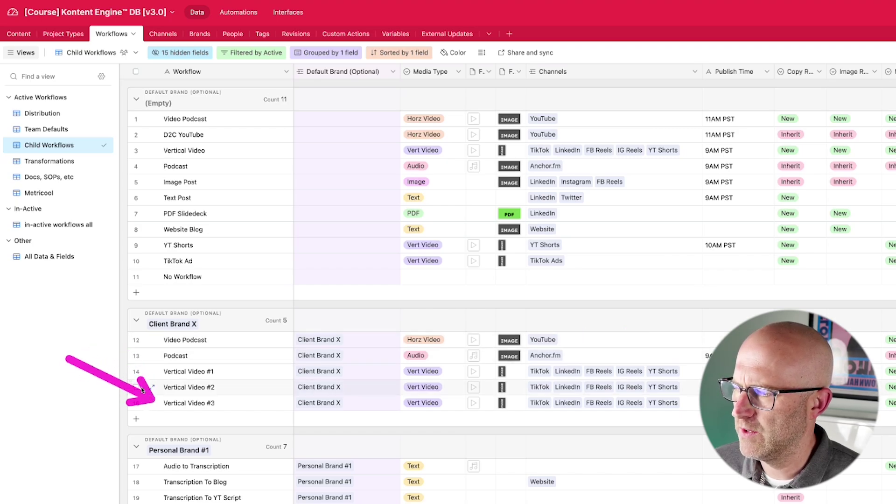
left_click_drag(94, 370, 148, 343)
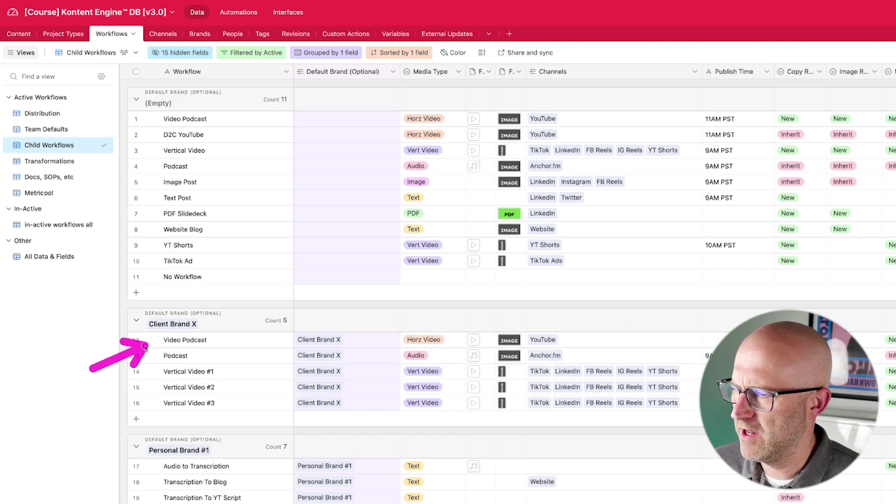
- Add Content record C548 as a Podcast Interview described 'Interview With Garry'
left_click(19, 35)
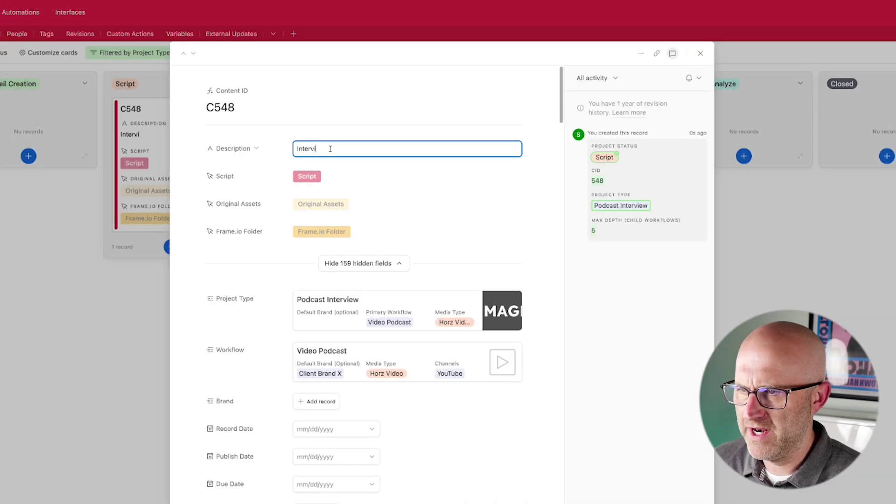
type("With Garry")
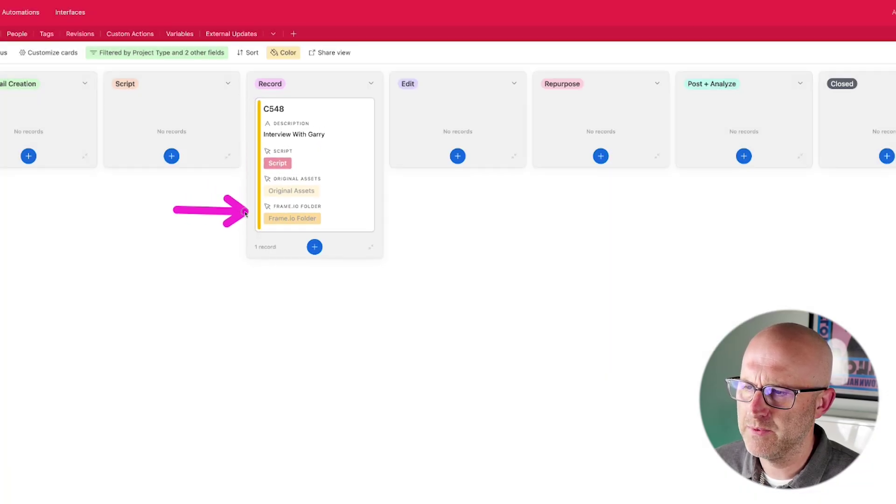
left_click(65, 13)
- Open the C548-Interview With Garry folder under Client Brand X to view its C548–C552 placeholders
left_click(57, 157)
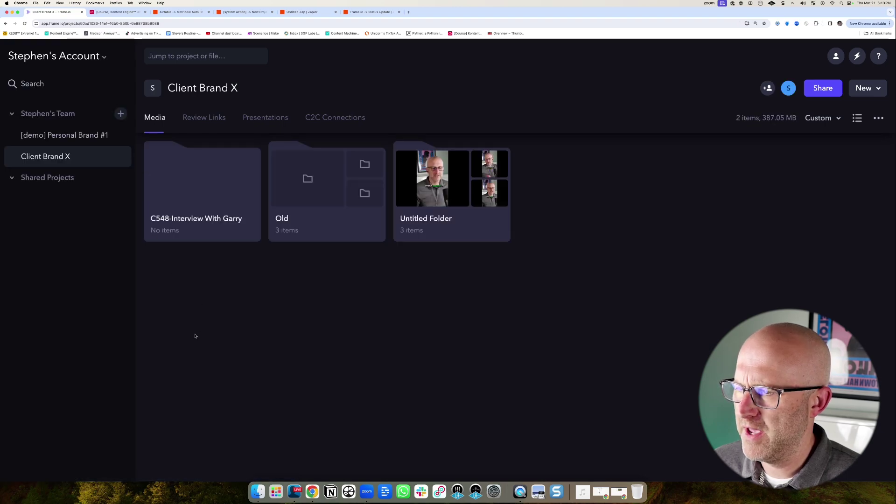
left_click_drag(196, 336, 193, 273)
left_click(200, 190)
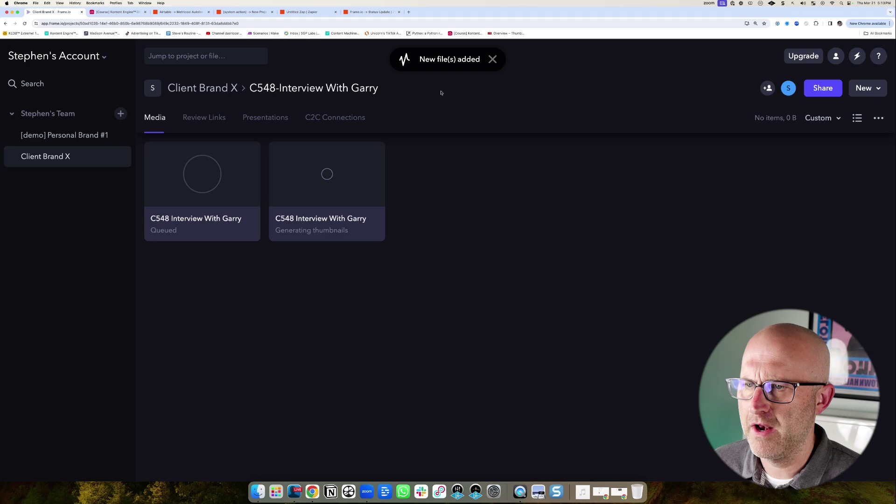
left_click(493, 60)
left_click_drag(455, 72, 382, 90)
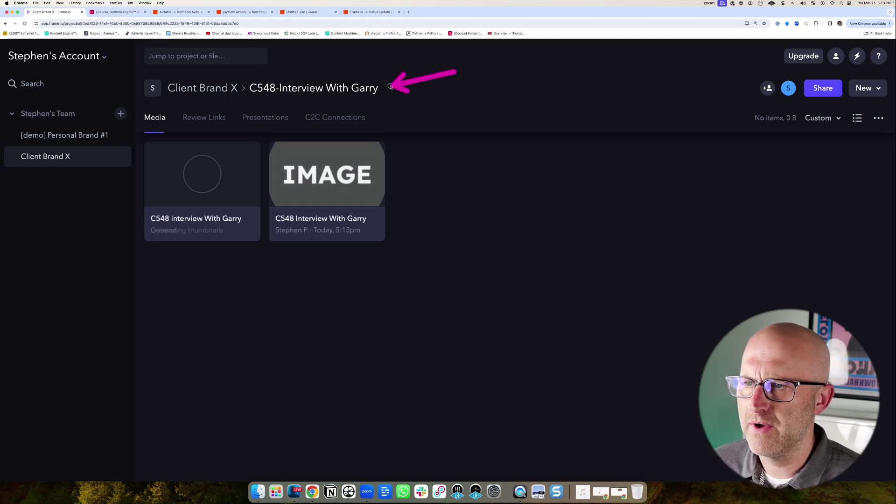
mouse_move(200, 287)
left_mouse_down()
mouse_move(215, 256)
mouse_move(280, 260)
mouse_move(201, 259)
mouse_move(291, 263)
mouse_move(204, 289)
mouse_move(262, 264)
mouse_move(382, 247)
left_mouse_up()
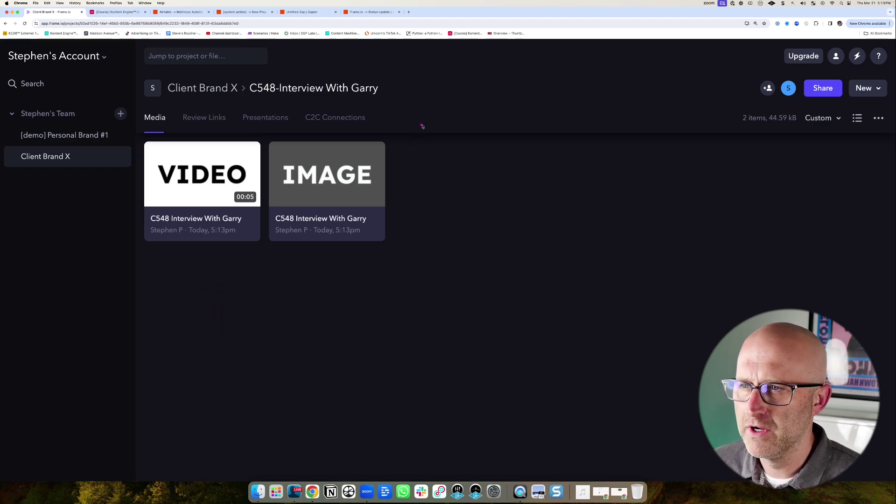
mouse_move(205, 326)
left_mouse_down()
mouse_move(256, 266)
mouse_move(234, 283)
mouse_move(280, 264)
mouse_move(210, 267)
mouse_move(293, 263)
left_mouse_up()
left_click_drag(421, 135, 388, 115)
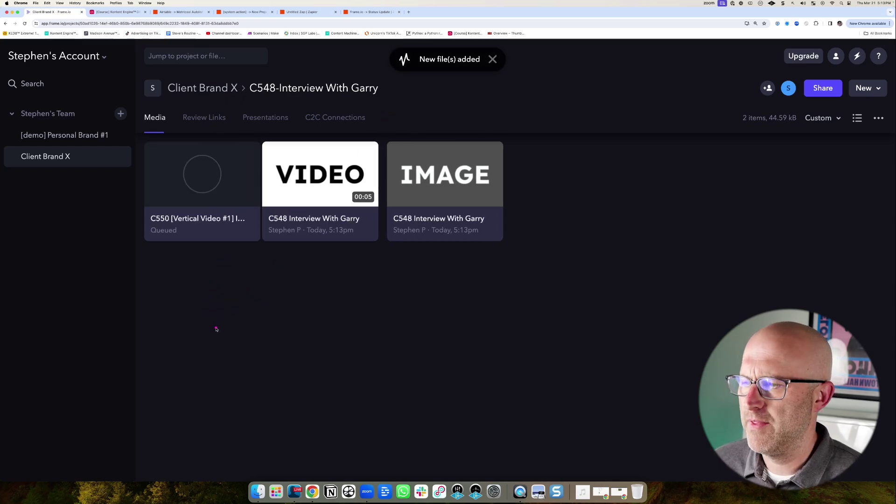
mouse_move(343, 334)
left_mouse_down()
mouse_move(544, 280)
mouse_move(372, 244)
mouse_move(327, 263)
mouse_move(276, 250)
left_mouse_up()
left_click_drag(233, 269, 280, 239)
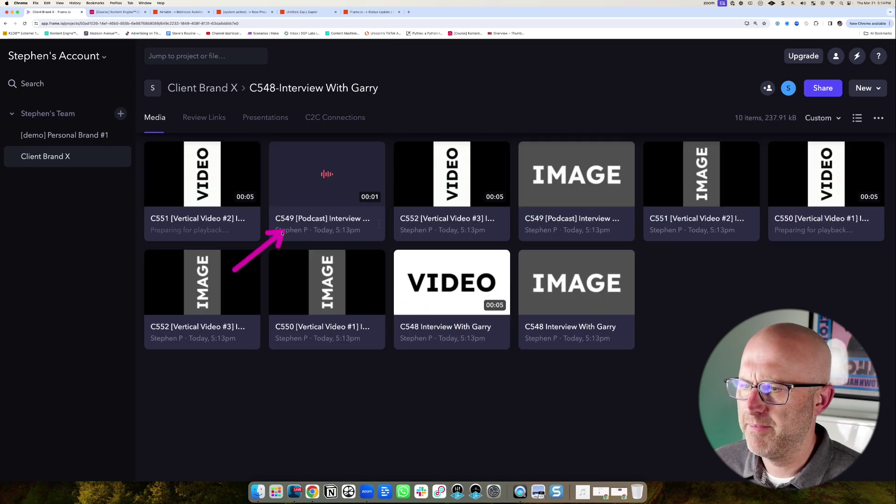
left_click_drag(101, 265, 134, 244)
left_click_drag(390, 278, 430, 232)
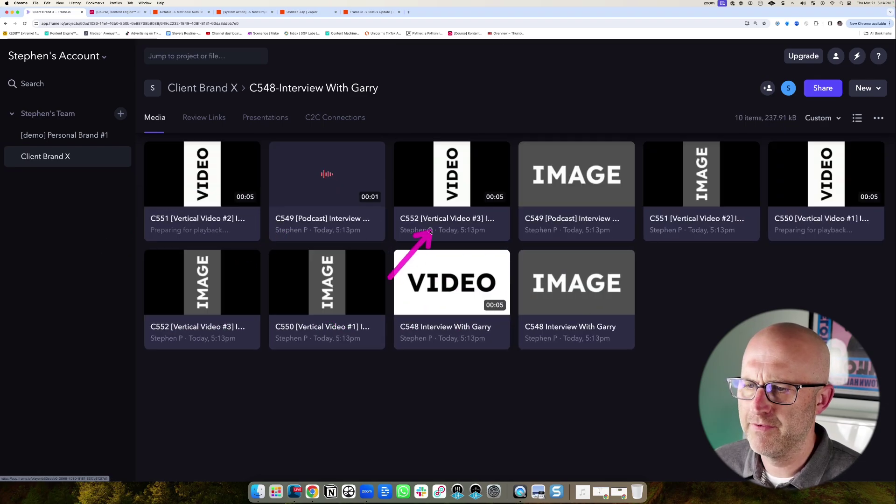
left_click_drag(742, 304, 721, 257)
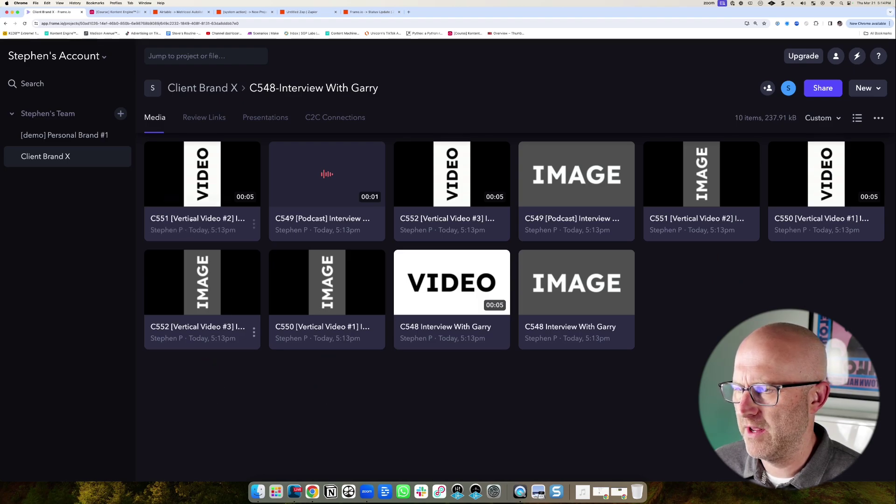
left_click_drag(112, 210, 132, 202)
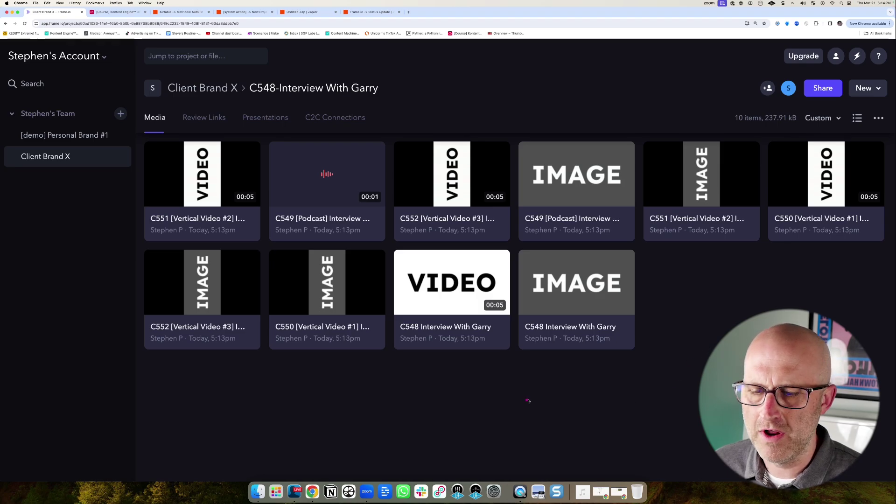
- Upload the Final YouTube Example video and the YouTube thumbnail image into the folder
left_click_drag(829, 234, 515, 322)
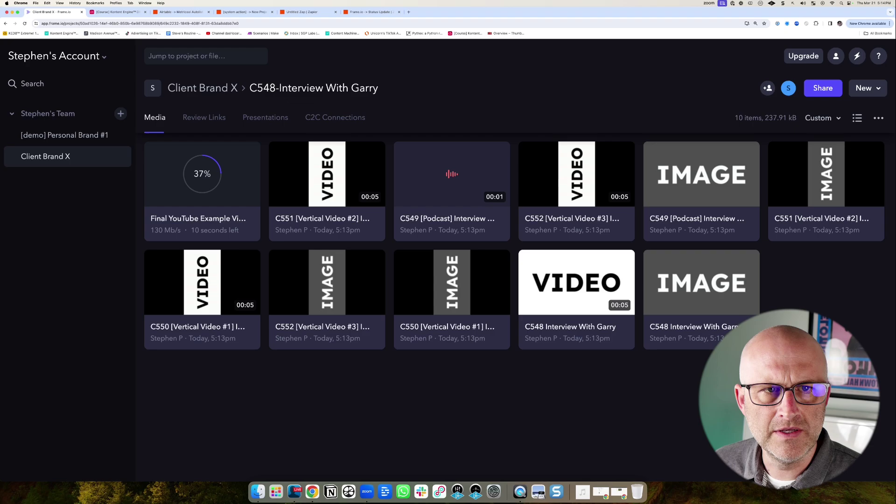
left_click_drag(829, 235, 279, 227)
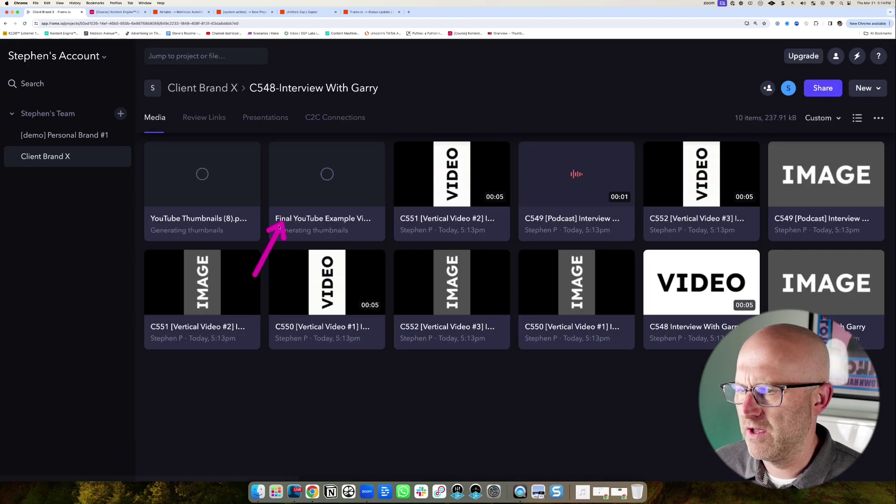
left_click_drag(246, 301, 227, 223)
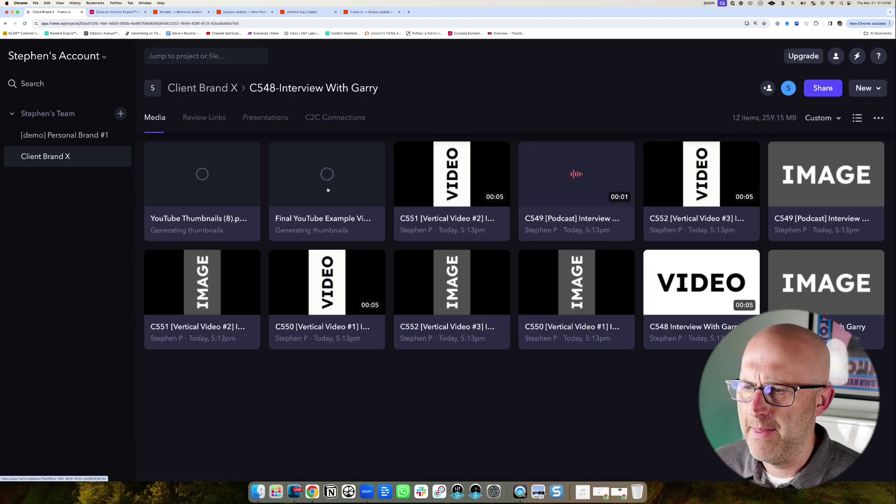
- Stack the video and YouTube Thumbnails (8).png onto the C548 placeholders as version 2
left_click_drag(327, 189, 676, 284)
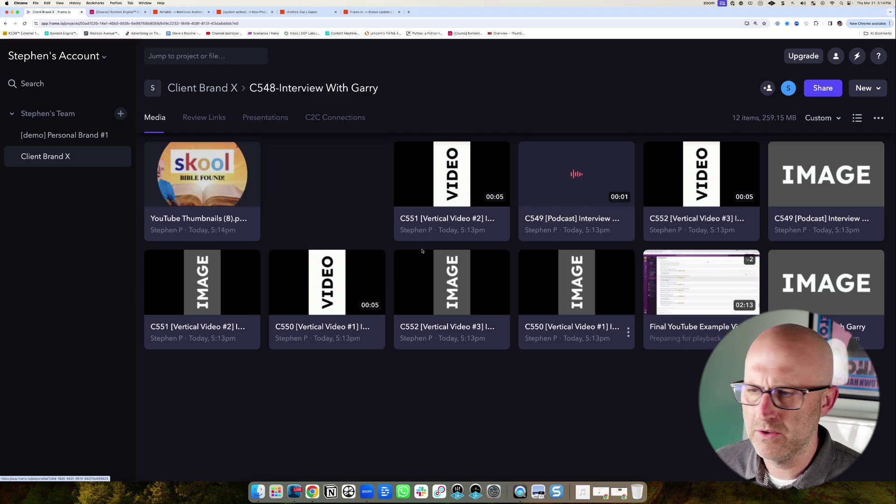
mouse_move(202, 187)
left_mouse_down()
mouse_move(336, 223)
mouse_move(588, 343)
mouse_move(700, 322)
mouse_move(667, 276)
left_mouse_up()
mouse_move(413, 434)
left_mouse_down()
mouse_move(426, 336)
mouse_move(600, 366)
mouse_move(426, 340)
mouse_move(418, 382)
left_mouse_up()
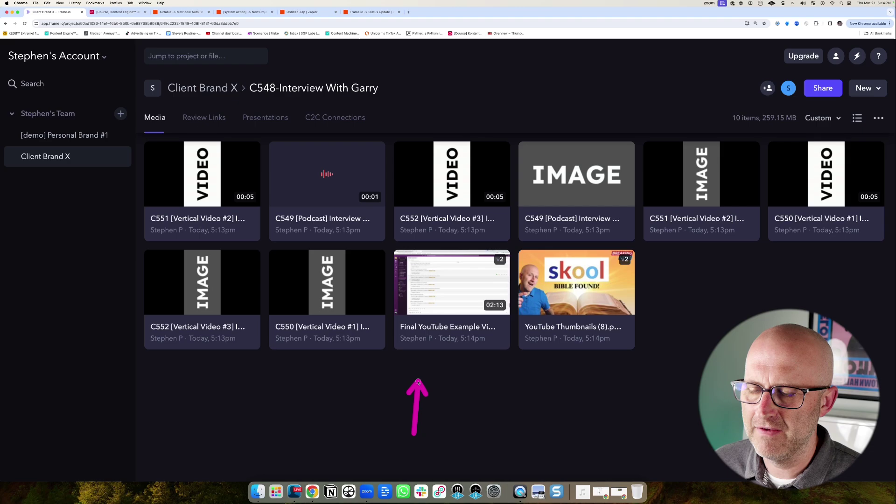
- Open the Schedule view under Content Inbox in the Airtable content base
left_click(130, 16)
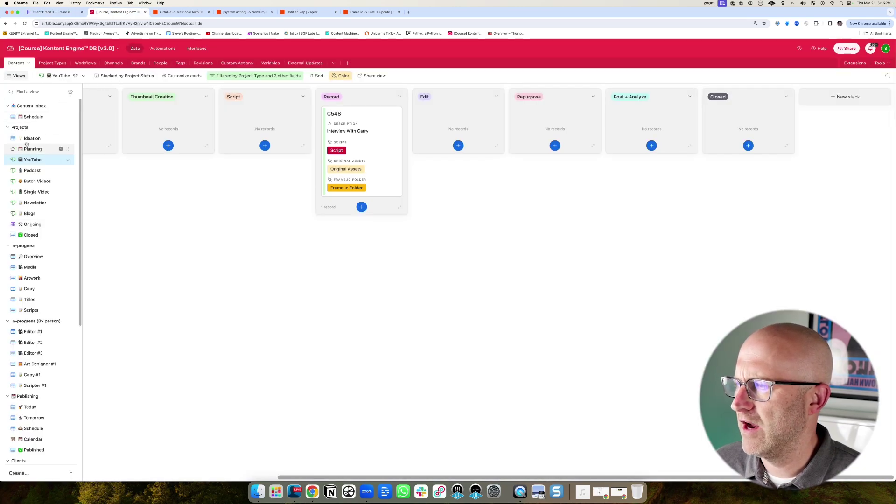
left_click(33, 117)
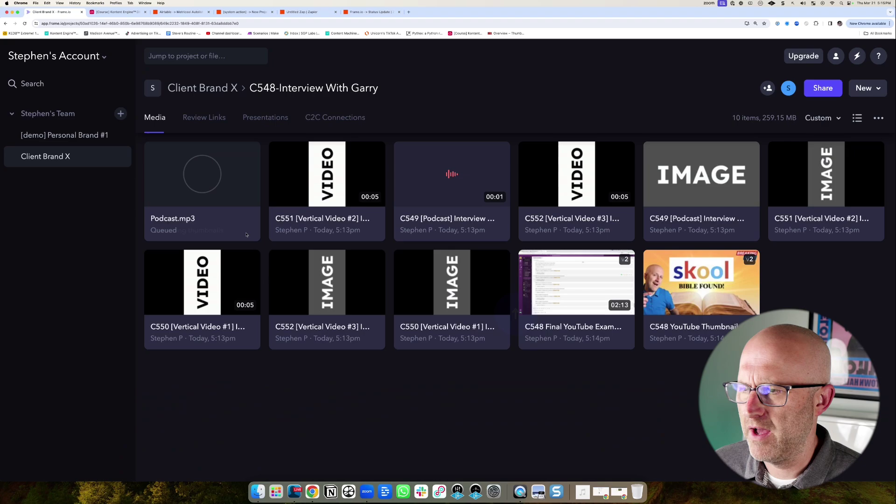
- Stack Podcast.mp3 onto C549 and Repurposed Clips #1 and #2 onto C551 and C552 as version 2
left_click_drag(247, 235, 426, 217)
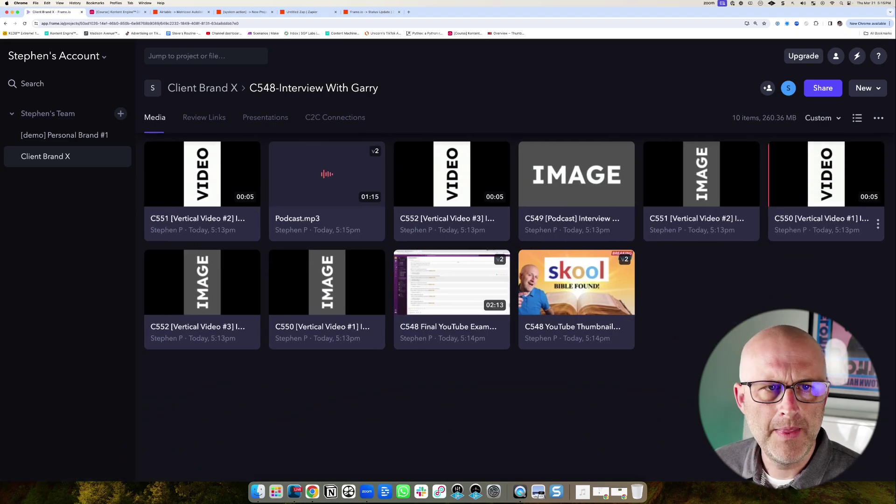
left_click_drag(889, 199, 878, 282)
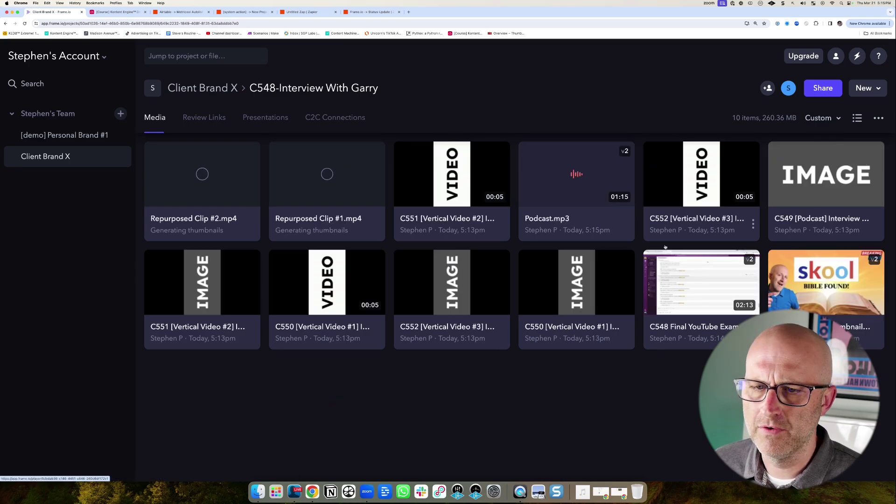
left_click_drag(857, 186, 344, 362)
left_click_drag(451, 177, 547, 179)
left_click_drag(326, 178, 695, 160)
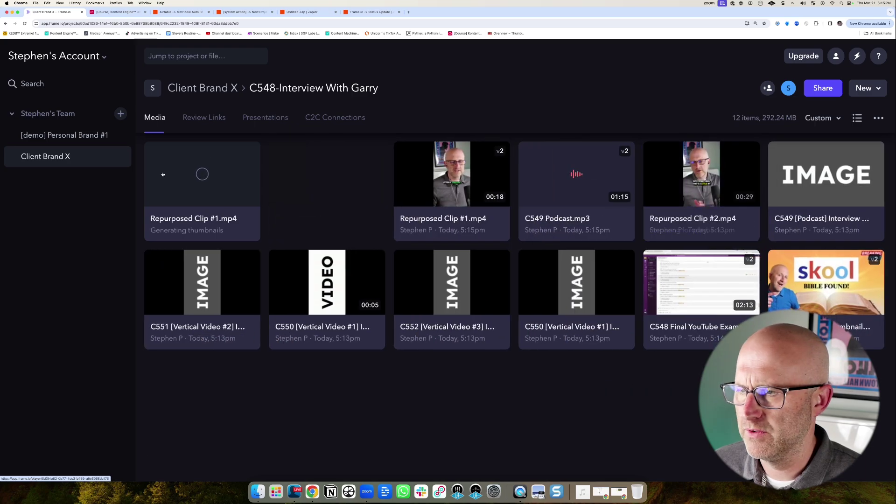
- Return to Airtable's Schedule view to review the synced file metadata for C548–C552
left_click(122, 12)
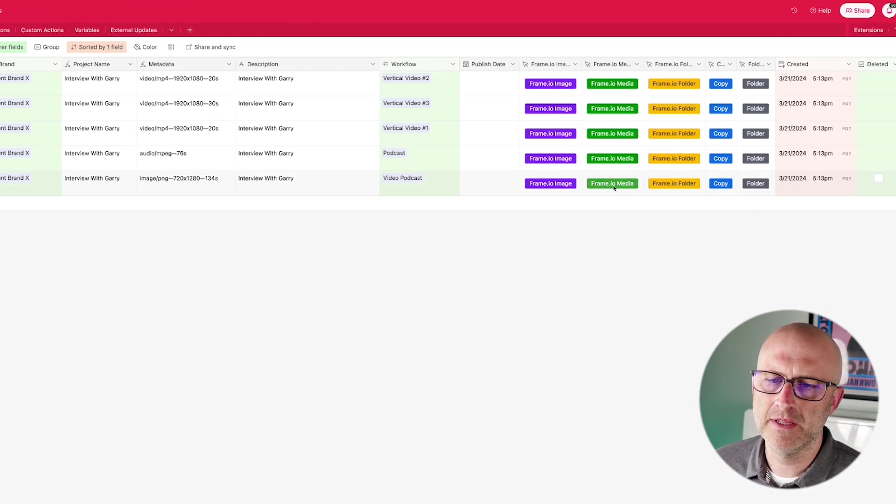
- Open the C548 final video, mark the Monk poster in red, and set its status to In Progress
left_click(614, 187)
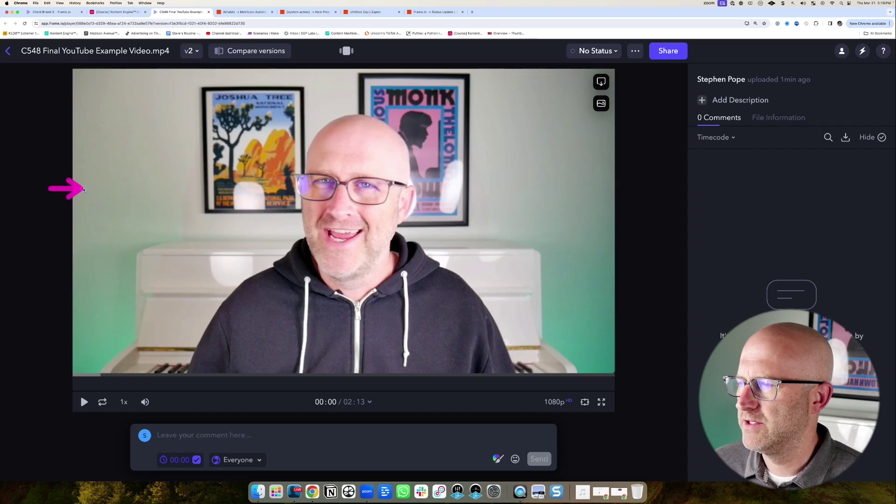
left_click_drag(406, 119, 422, 133)
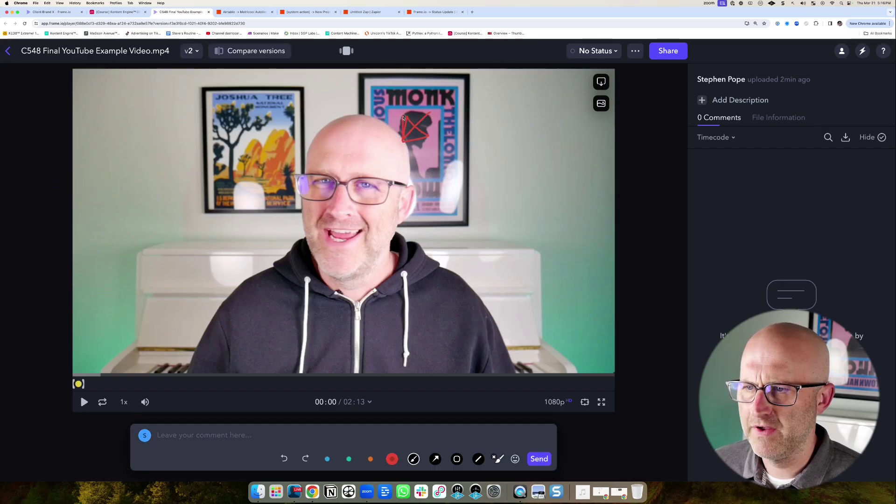
left_click(594, 51)
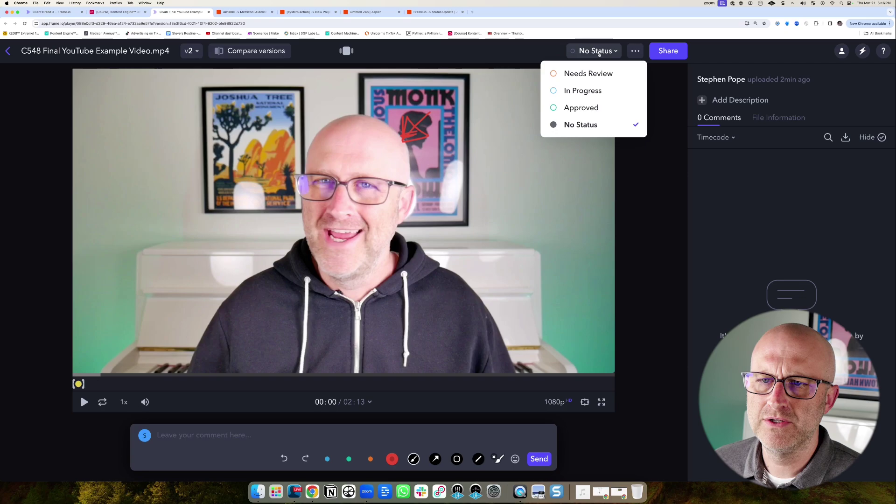
left_click(586, 90)
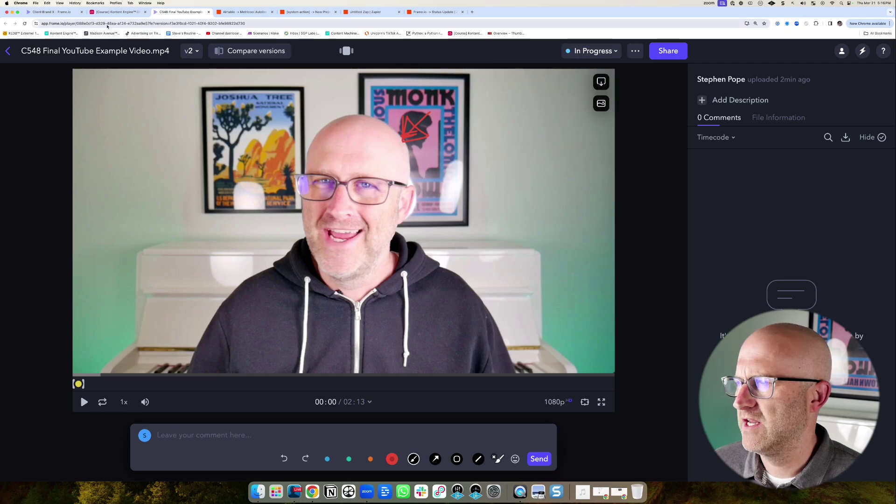
- In Airtable's hidden fields, search 'Sta' and show the Copy Status, Image Status and Media Status columns
left_click(117, 11)
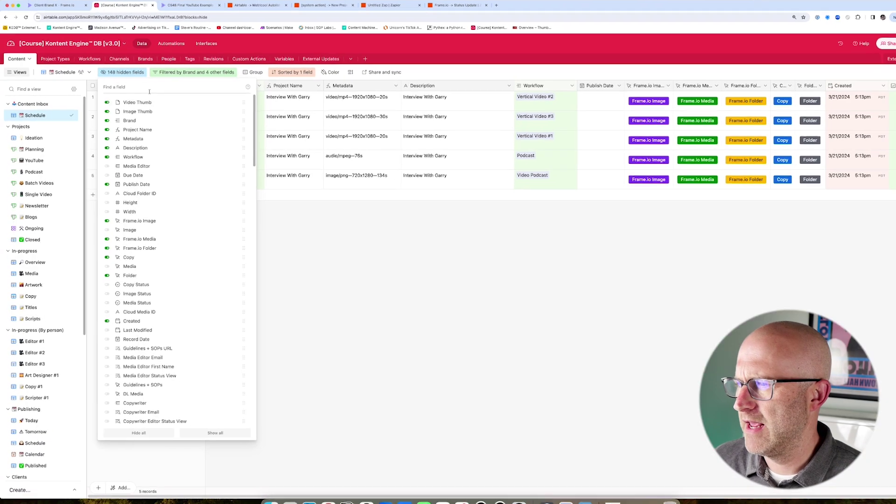
left_click(181, 75)
type("Status")
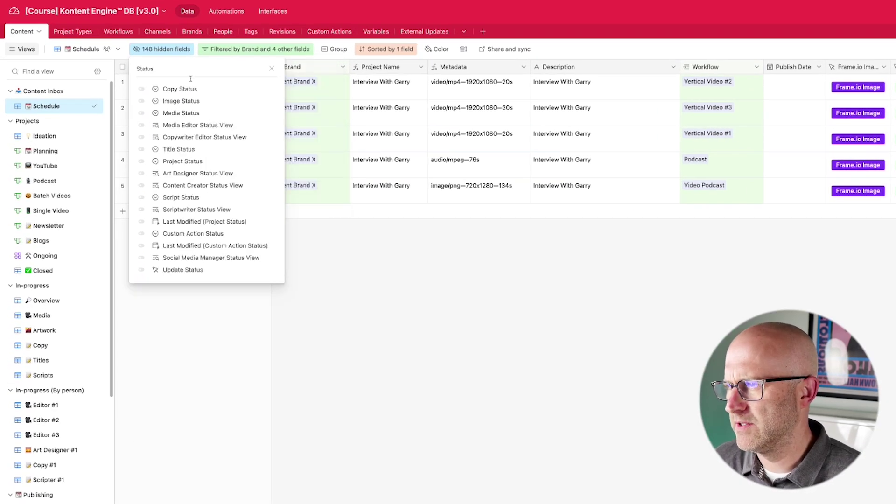
left_click(141, 88)
left_click(141, 113)
left_click(141, 101)
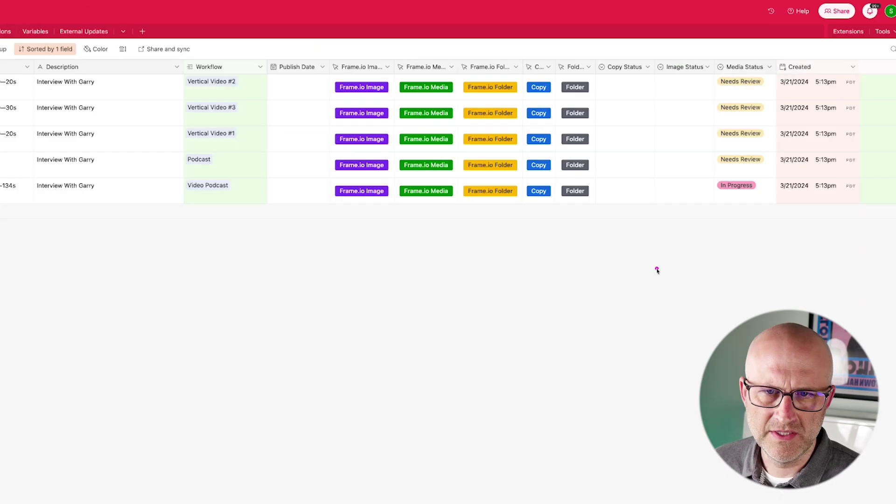
left_click_drag(657, 270, 710, 201)
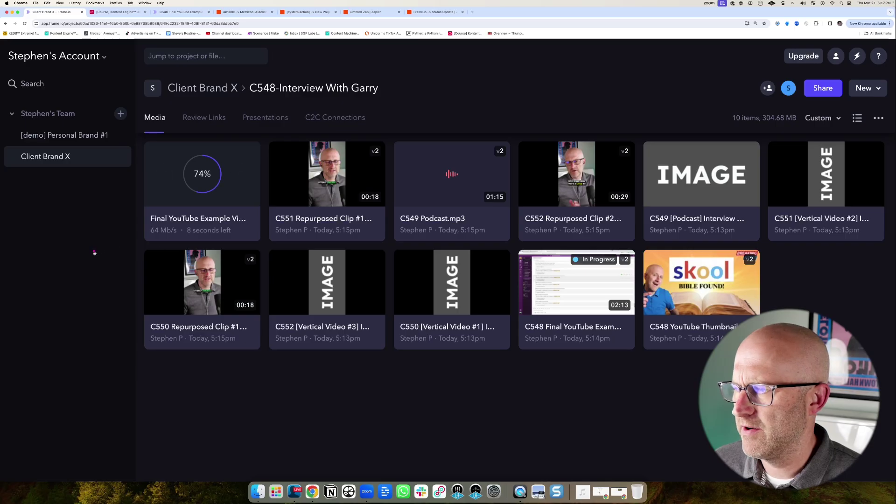
mouse_move(86, 250)
left_mouse_down()
mouse_move(146, 213)
mouse_move(560, 276)
mouse_move(546, 288)
left_mouse_up()
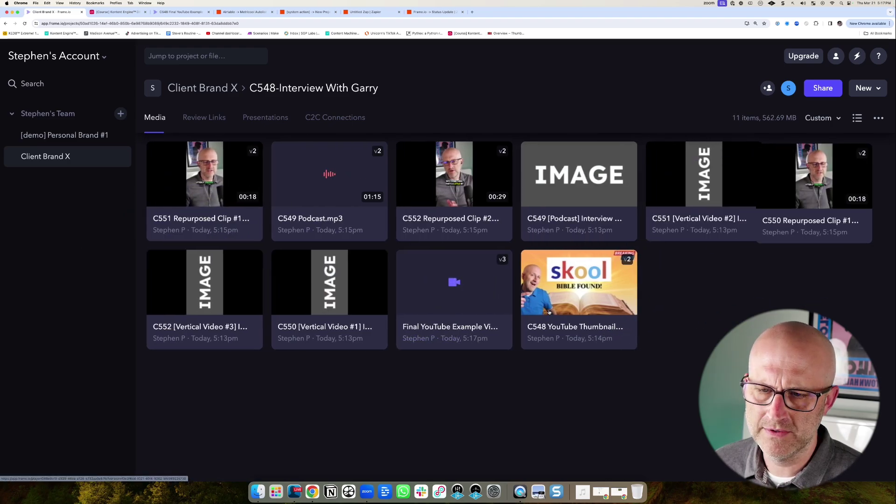
- Open the C548 media from Airtable in the Frame.io player
left_click_drag(392, 411, 402, 362)
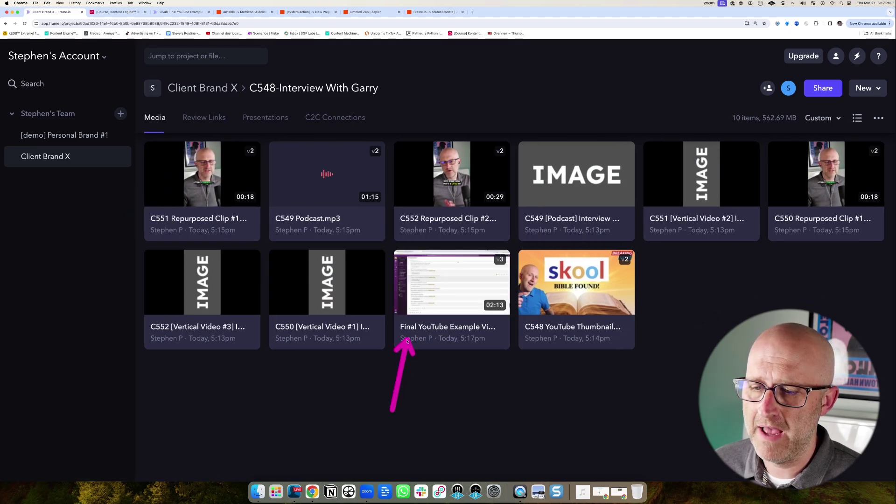
key("ctrl+Tab")
mouse_move(167, 238)
left_mouse_down()
mouse_move(145, 206)
mouse_move(217, 176)
left_mouse_up()
left_click_drag(514, 240, 541, 192)
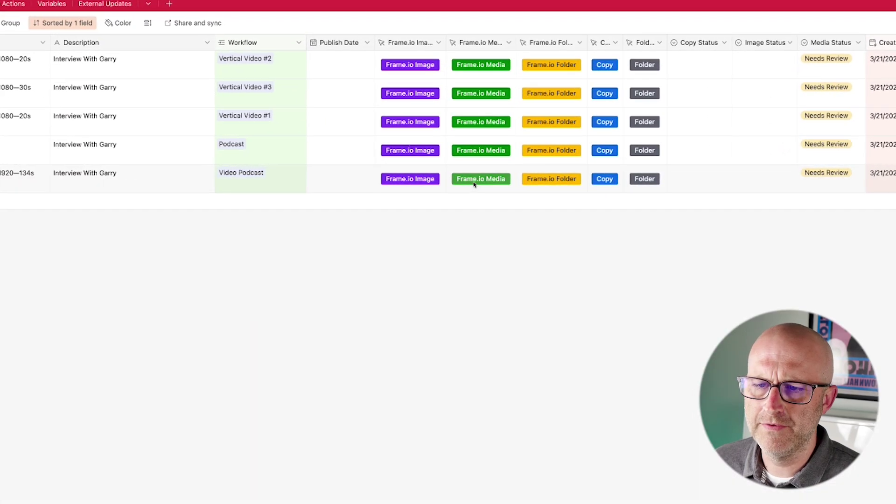
left_click(474, 183)
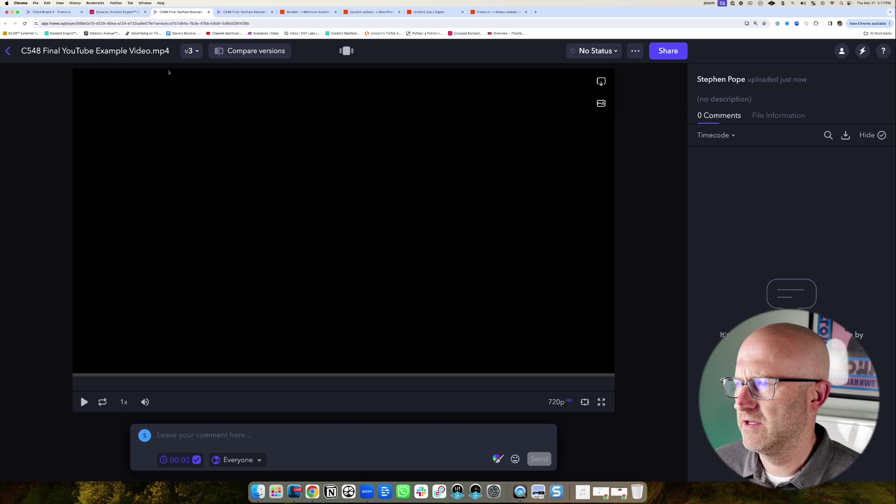
- Compare version 3 of the C548 Final YouTube Example Video against version 2
left_click_drag(156, 91, 176, 68)
left_click(255, 52)
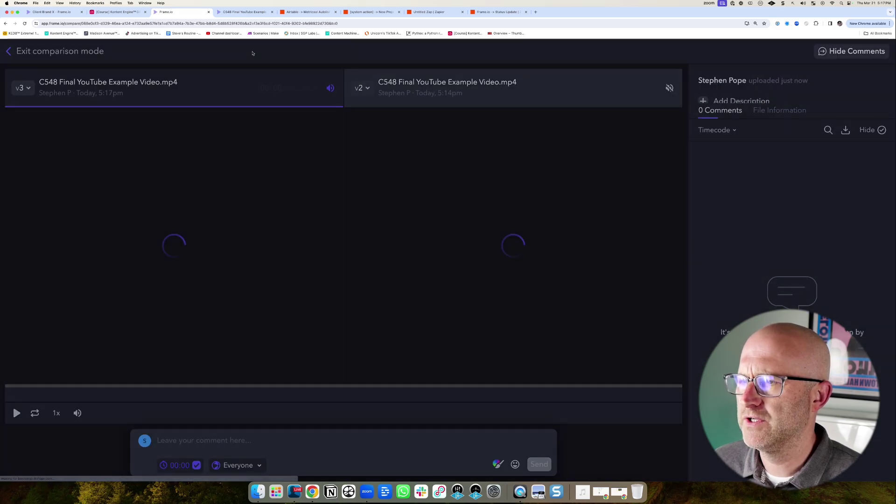
mouse_move(314, 114)
left_mouse_down()
mouse_move(370, 175)
mouse_move(314, 176)
mouse_move(366, 182)
left_mouse_up()
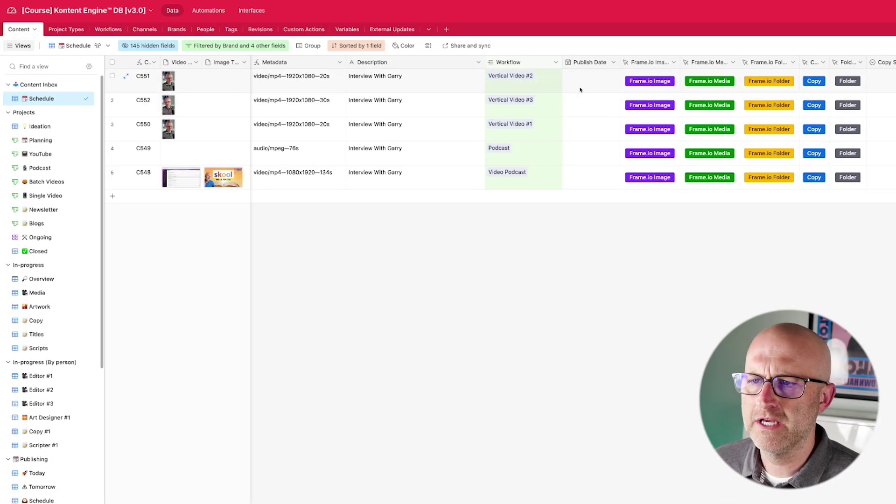
- Set C551's publish date to March 14, 2024, then open C551 Repurposed Clip #1.mp4 from the Media view
double_click(580, 88)
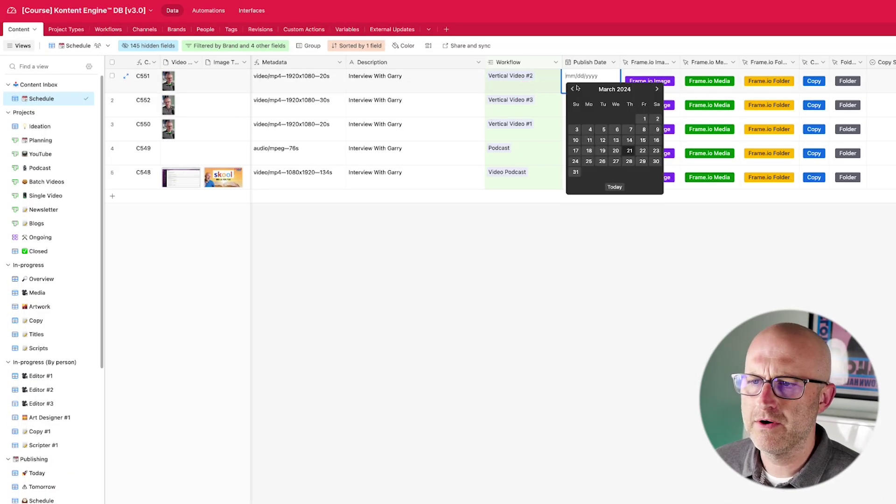
left_click(630, 140)
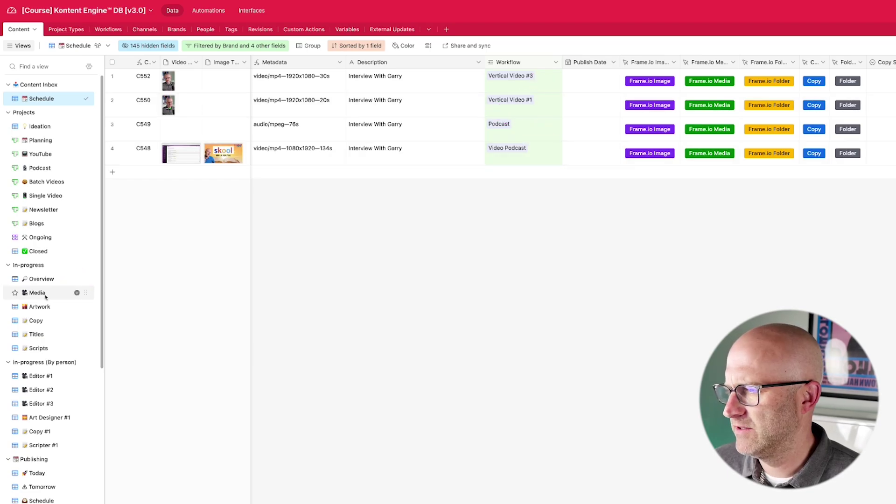
left_click(37, 294)
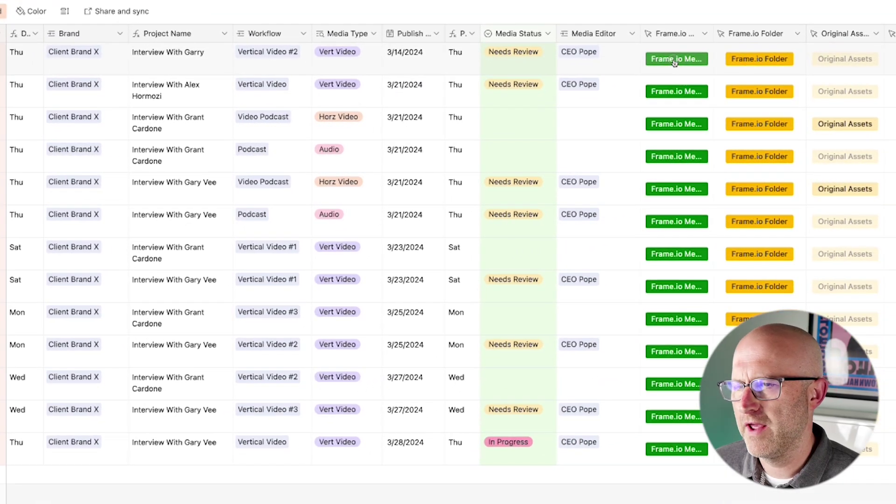
left_click(674, 60)
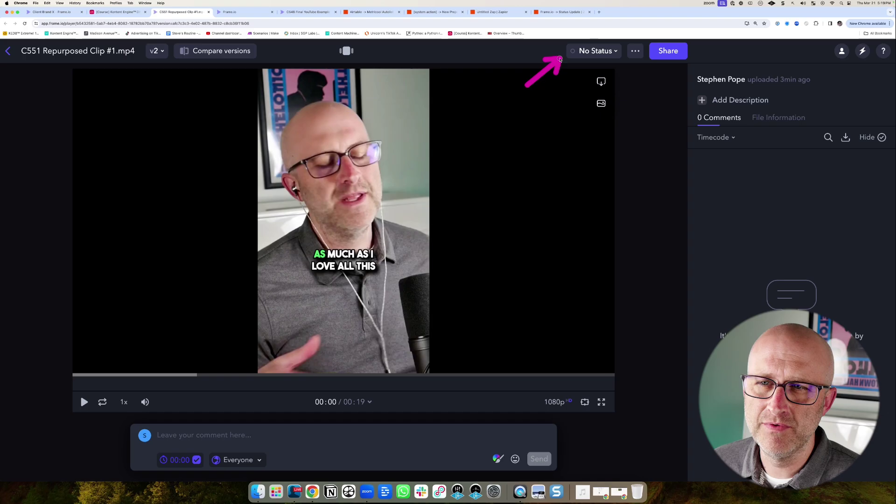
- Change C551 Repurposed Clip #1.mp4's review status from none to In Progress
left_click(594, 51)
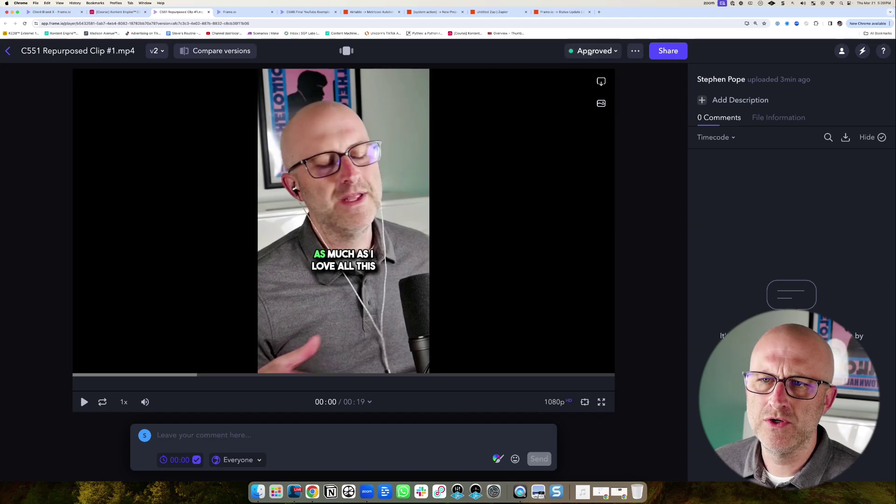
left_click(590, 52)
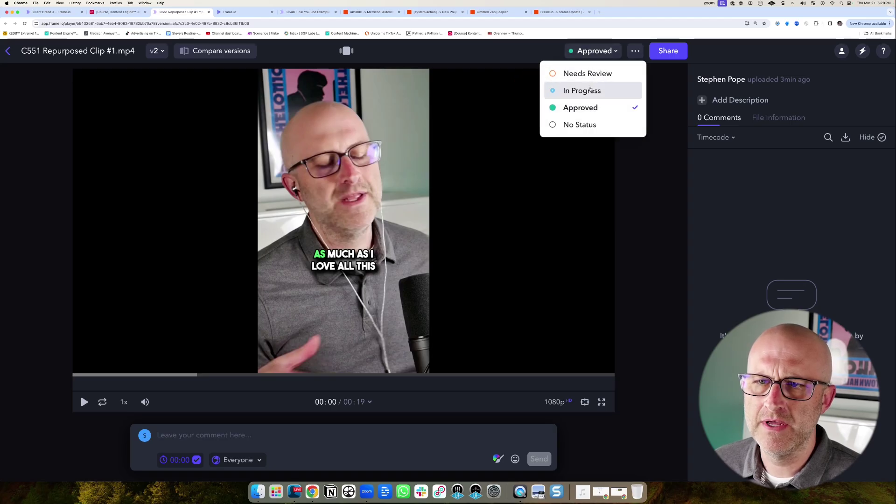
left_click(581, 90)
- Set the Media Status of Airtable record C551 Interview With Garry to Approved
left_click(116, 12)
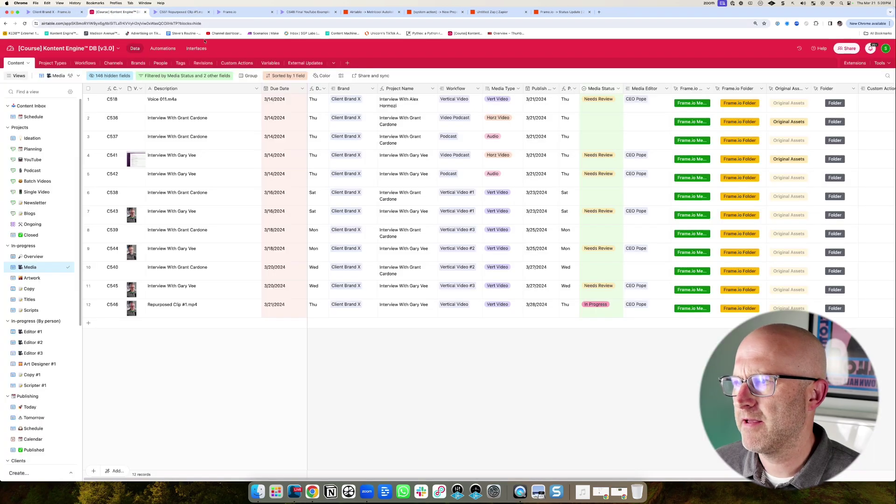
left_click(601, 102)
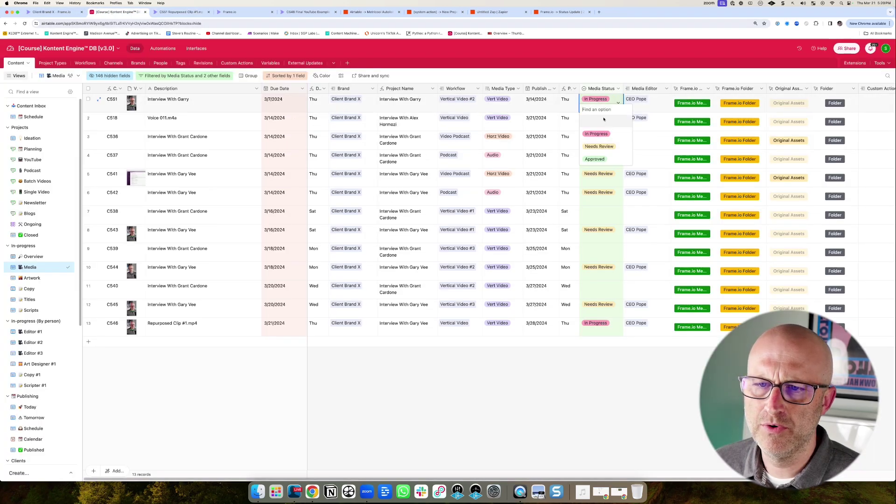
left_click(595, 158)
scroll(44, 338, "down", 5)
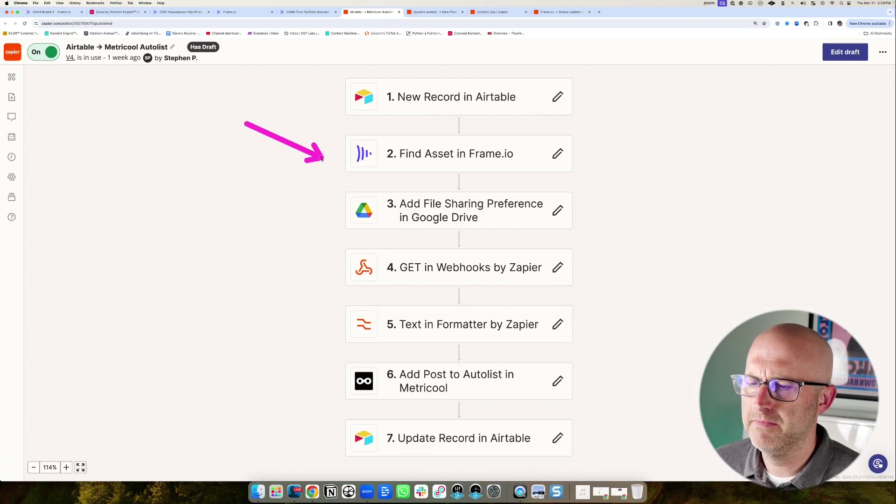
scroll(321, 159, "down", 2)
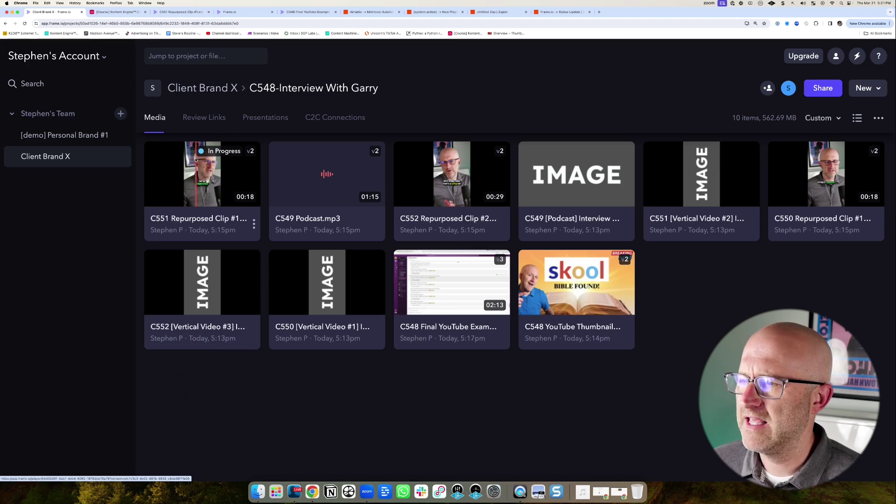
- Check the Airtable Media grid, scrolling down through the records
left_click(117, 11)
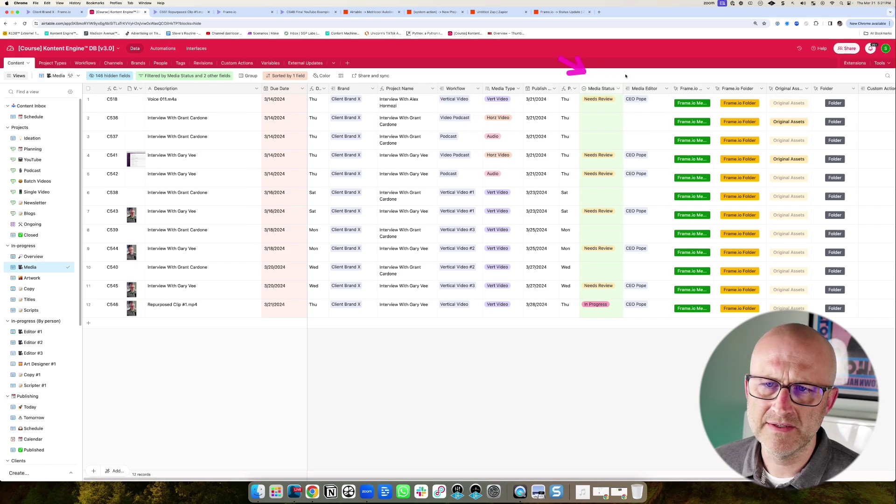
scroll(70, 370, "down", 1)
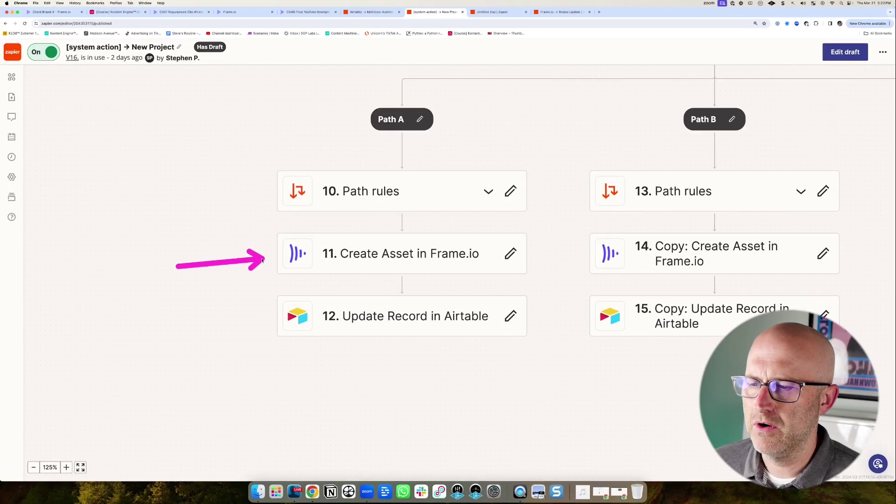
- Open the details of step 11, 'Create Asset in Frame.io', in the zap
left_click(431, 262)
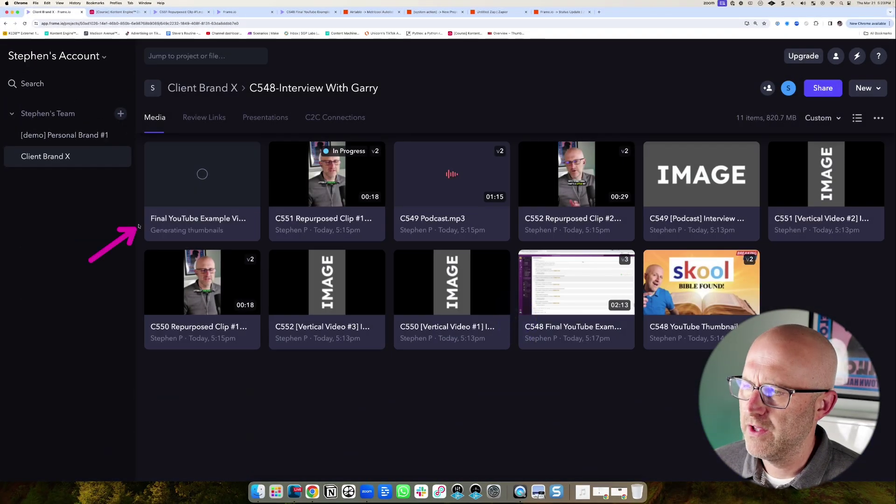
- Stack the final YouTube upload onto the C548 Final YouTube asset as version 4
left_click_drag(188, 185, 587, 308)
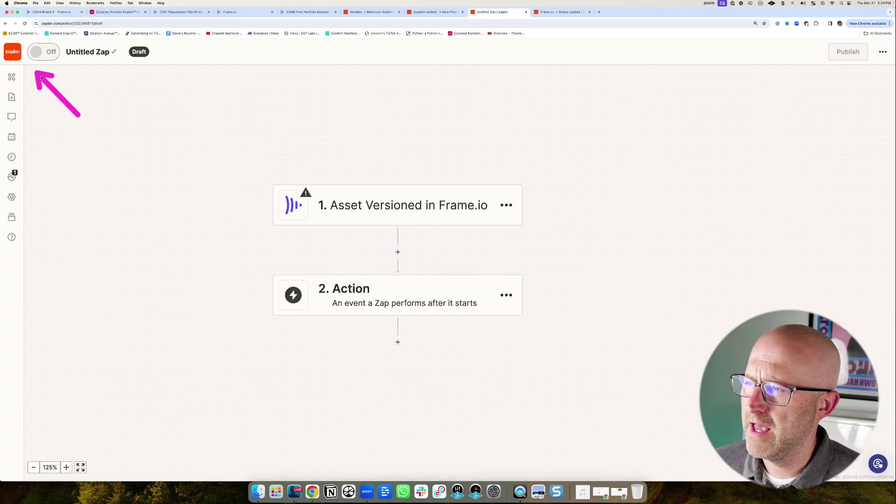
left_click_drag(179, 213, 248, 203)
left_click_drag(341, 110, 398, 172)
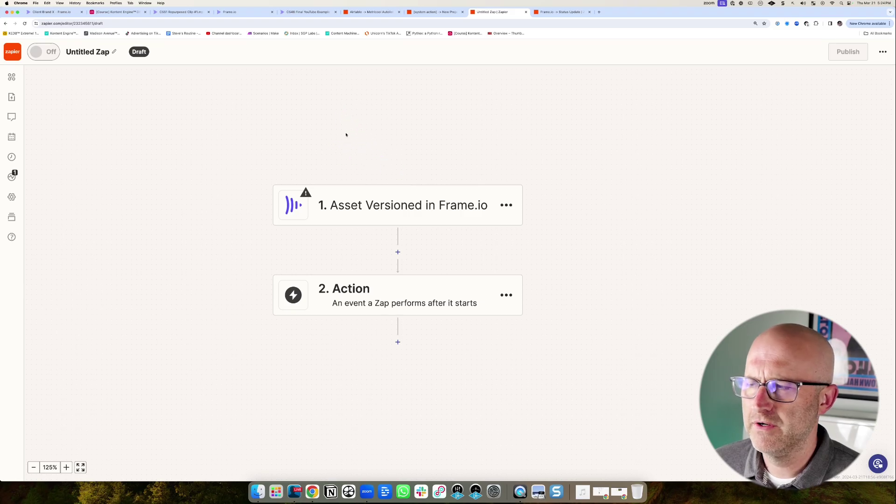
key("super+1")
left_click_drag(398, 418, 412, 364)
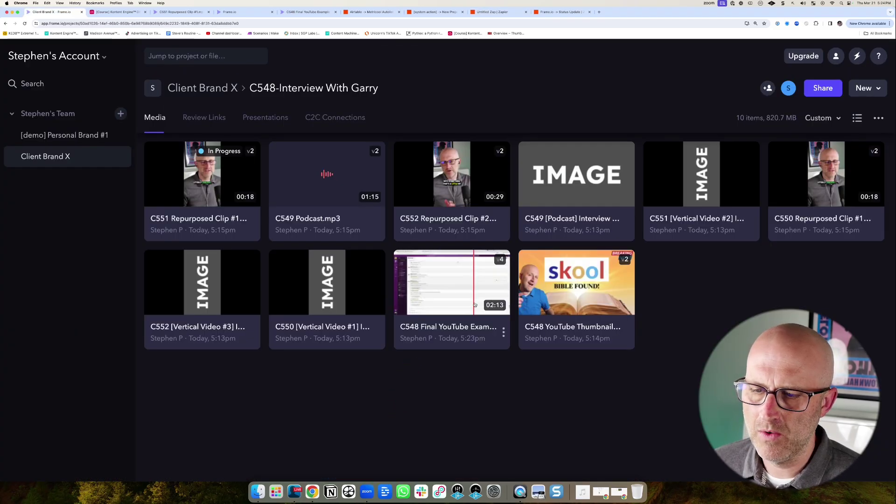
left_click_drag(563, 197, 515, 246)
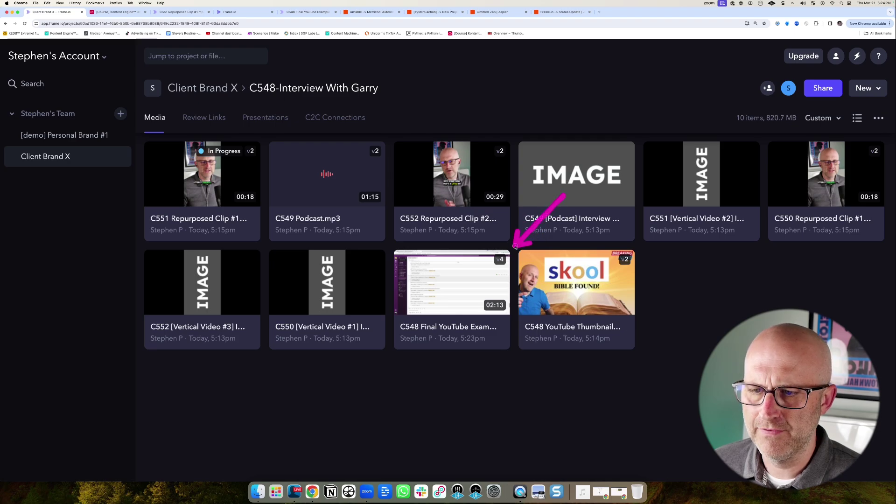
- Review the Asset Versioned trigger in the untitled Zapier zap
key("super+8")
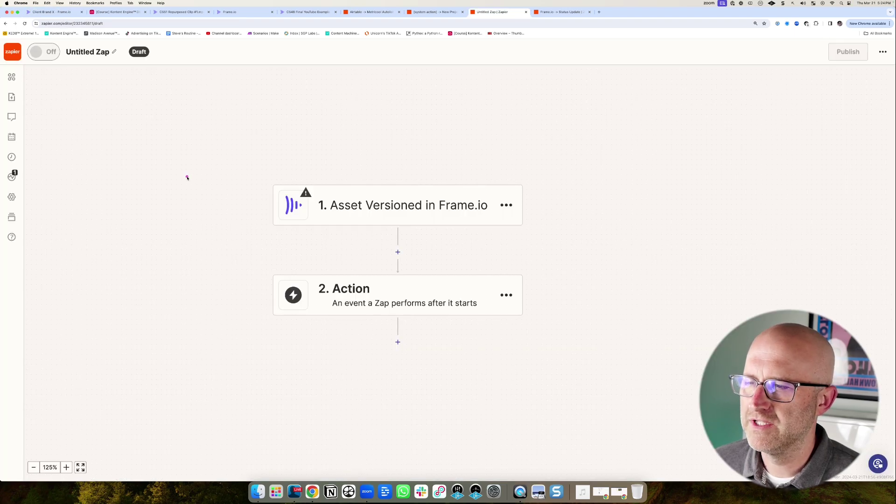
left_click_drag(186, 177, 257, 202)
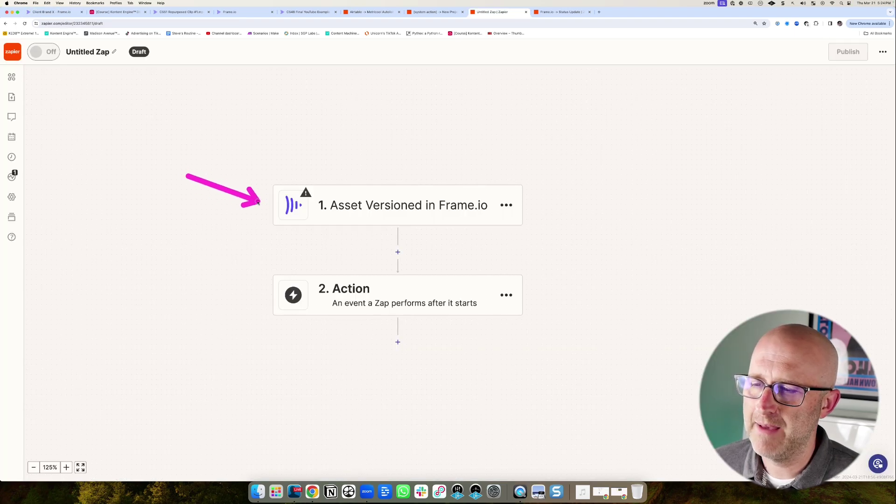
mouse_move(169, 223)
left_mouse_down()
mouse_move(256, 260)
mouse_move(261, 357)
left_mouse_up()
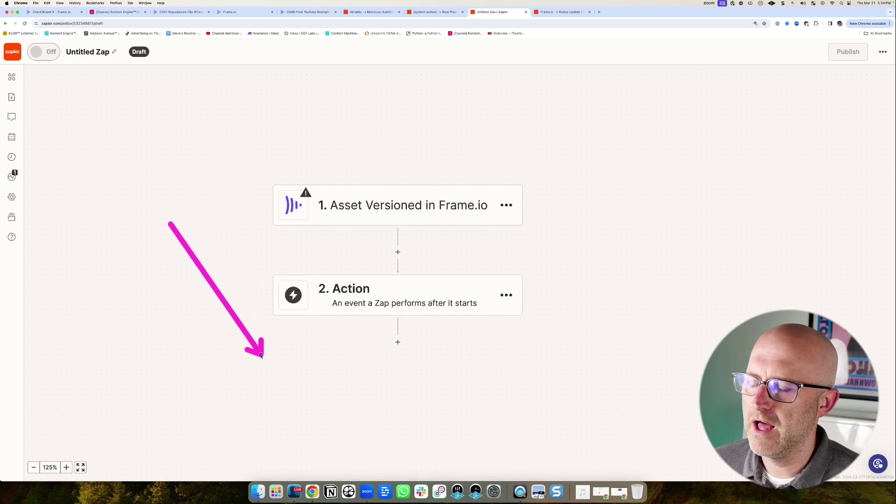
left_click(119, 11)
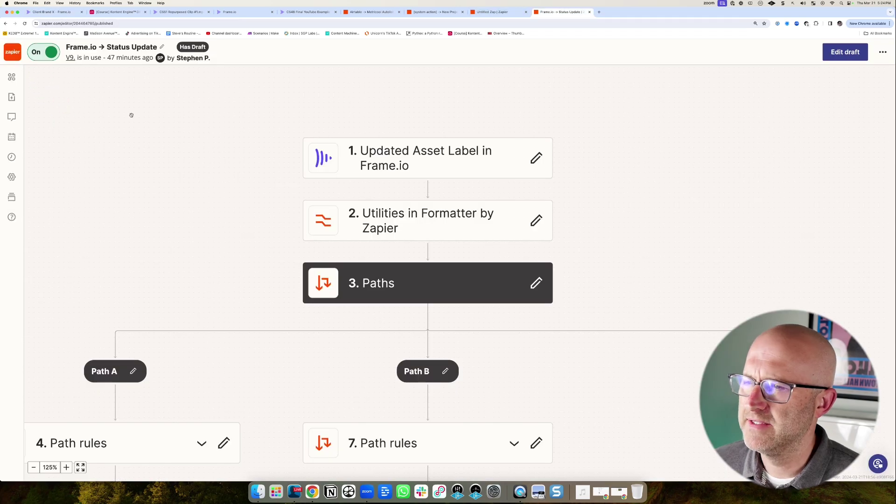
- Set the C551 Repurposed Clip #1 status to Needs Review from its context menu
left_click_drag(212, 157, 278, 156)
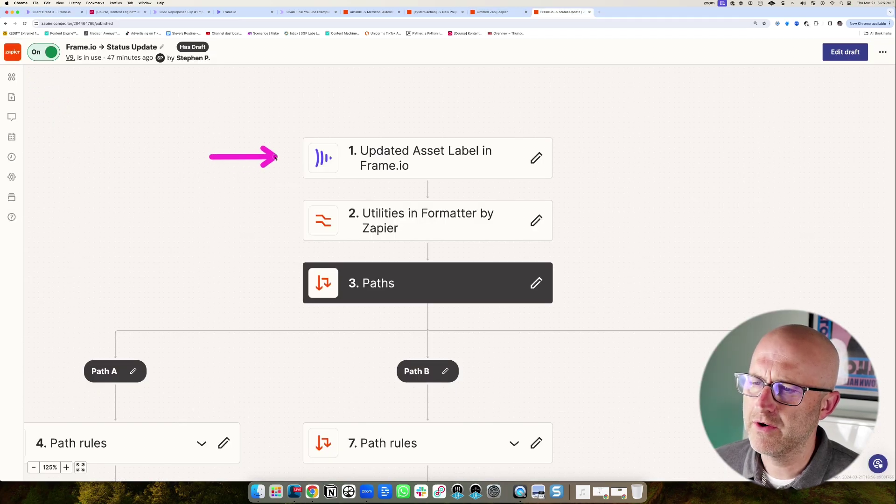
left_click_drag(393, 90, 429, 123)
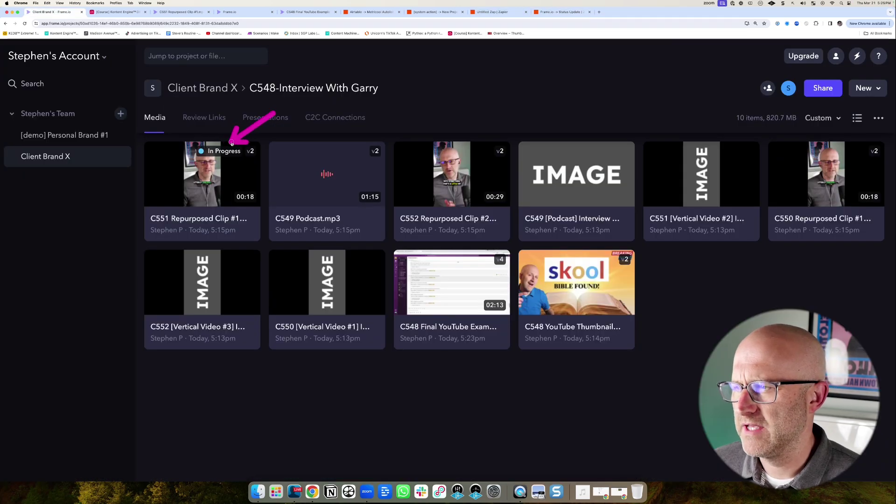
right_click(257, 213)
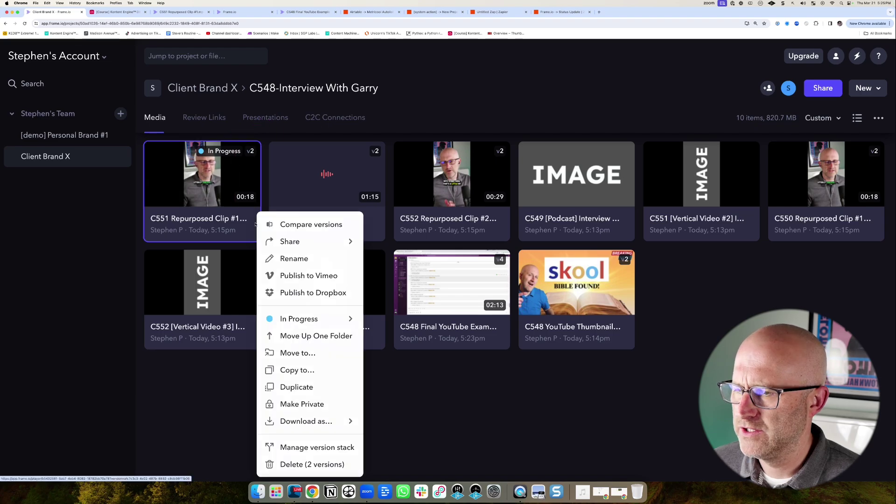
mouse_move(310, 322)
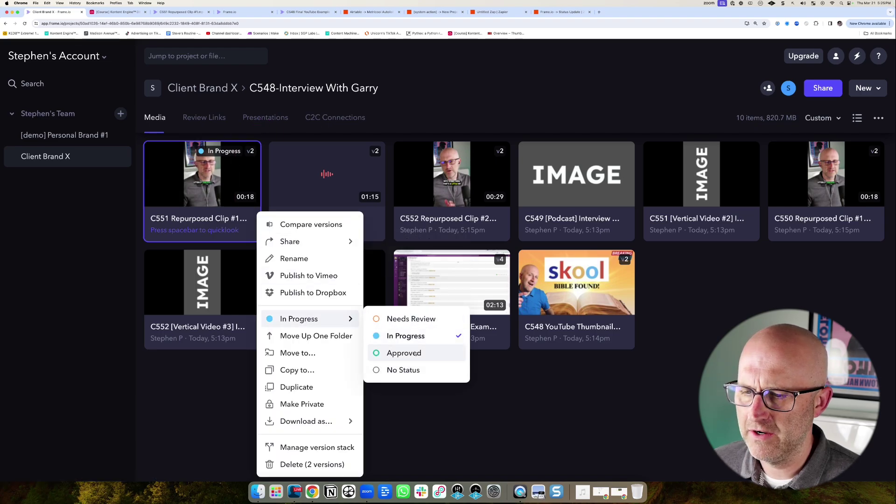
left_click_drag(489, 290, 456, 319)
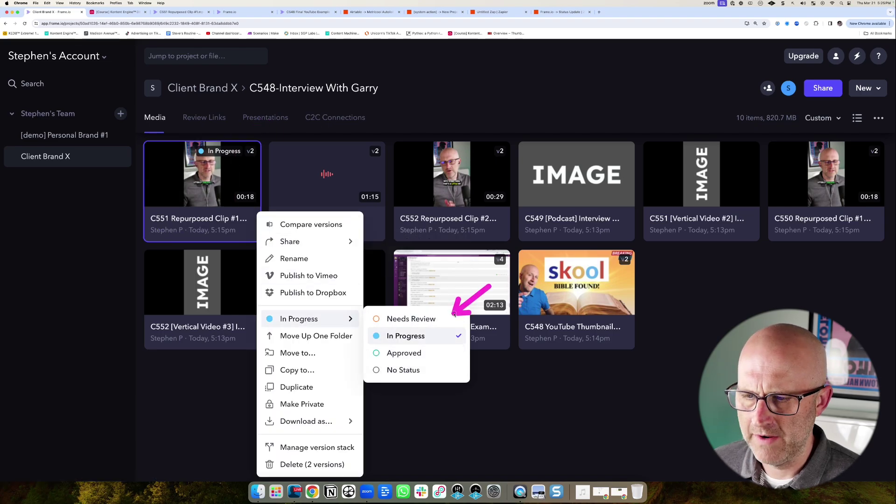
left_click(413, 322)
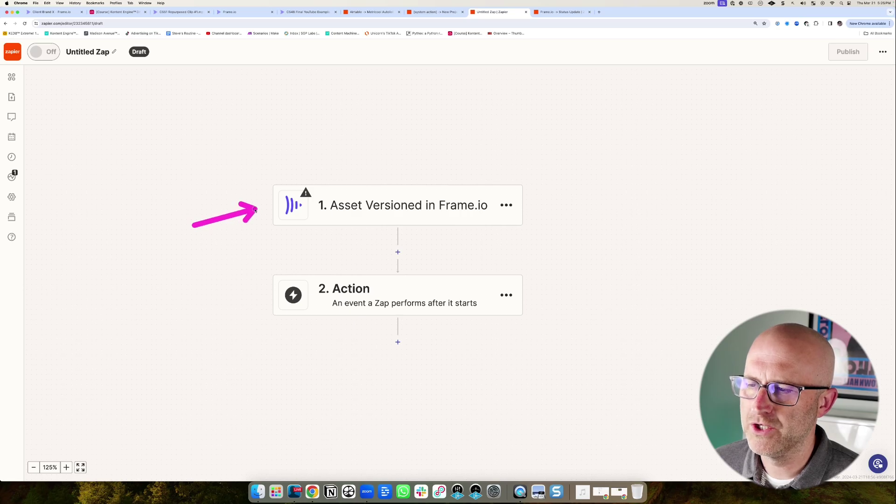